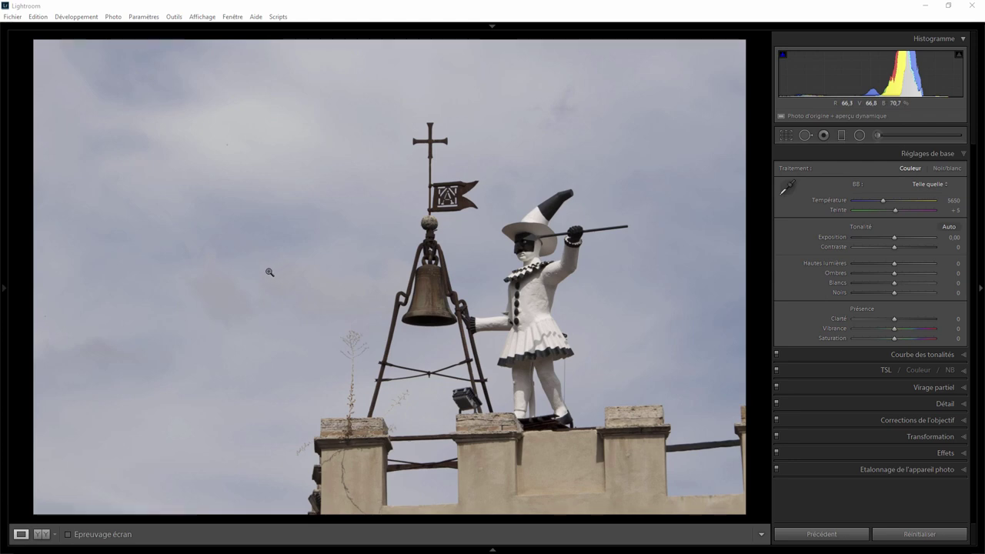
Step: Convert to black and white with the Blue mix at -100, then zoom in on the plant and bell
click(943, 169)
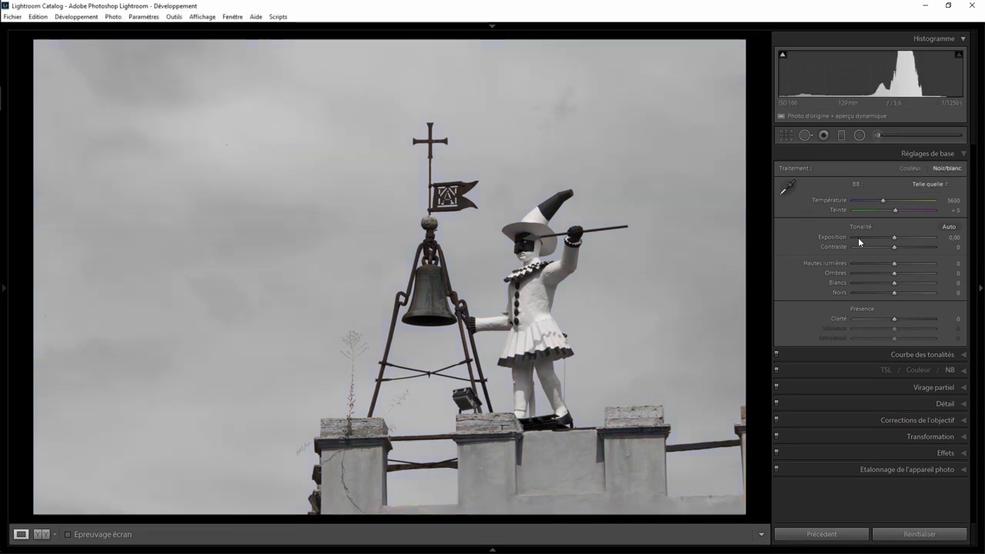
click(962, 373)
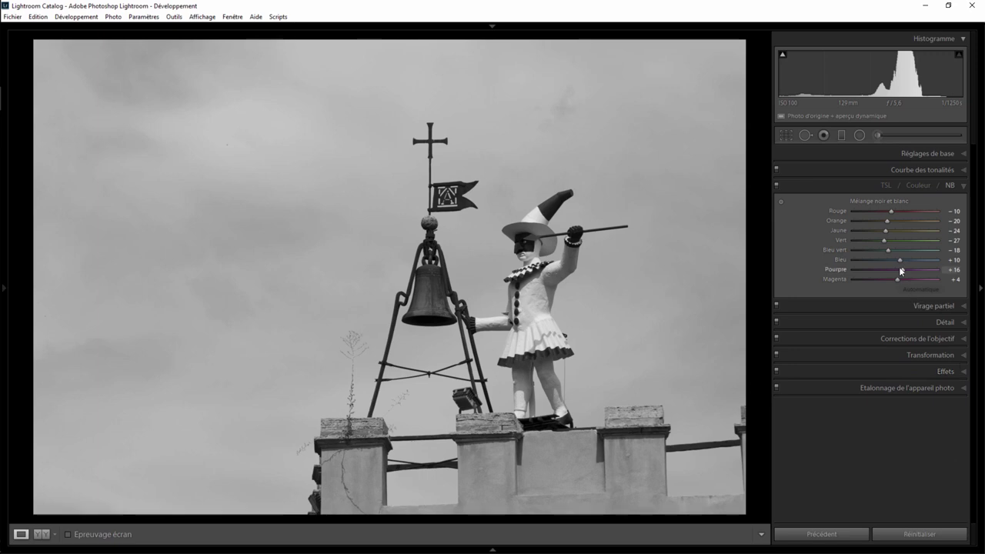
drag(900, 264, 845, 264)
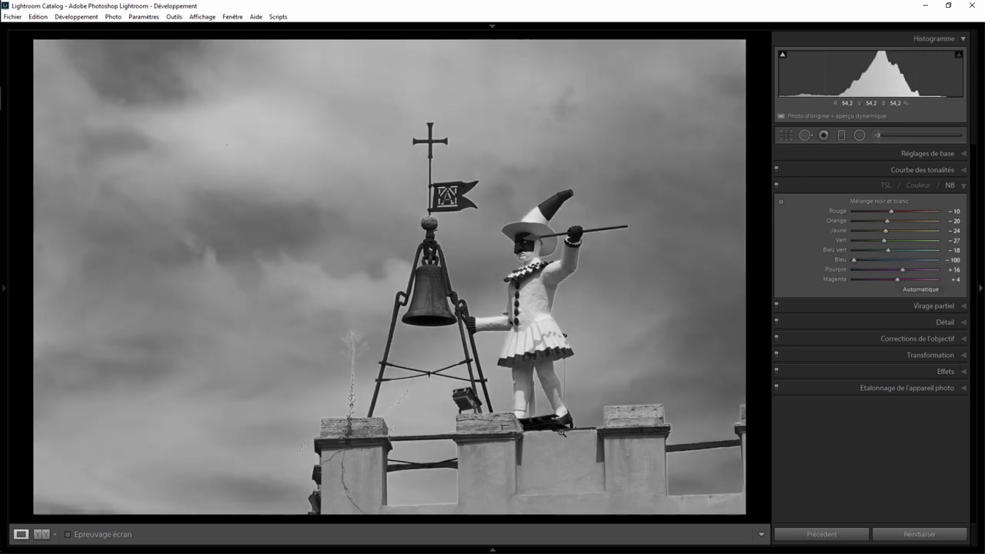
click(360, 355)
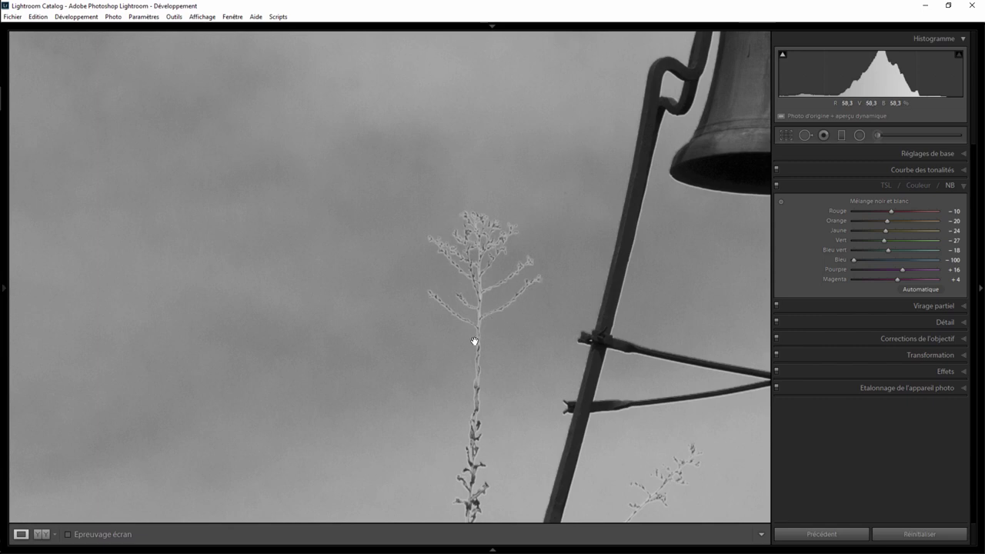
Step: Try chromatic aberration removal, inspect the plant and statue up close, then reset the photo
click(962, 340)
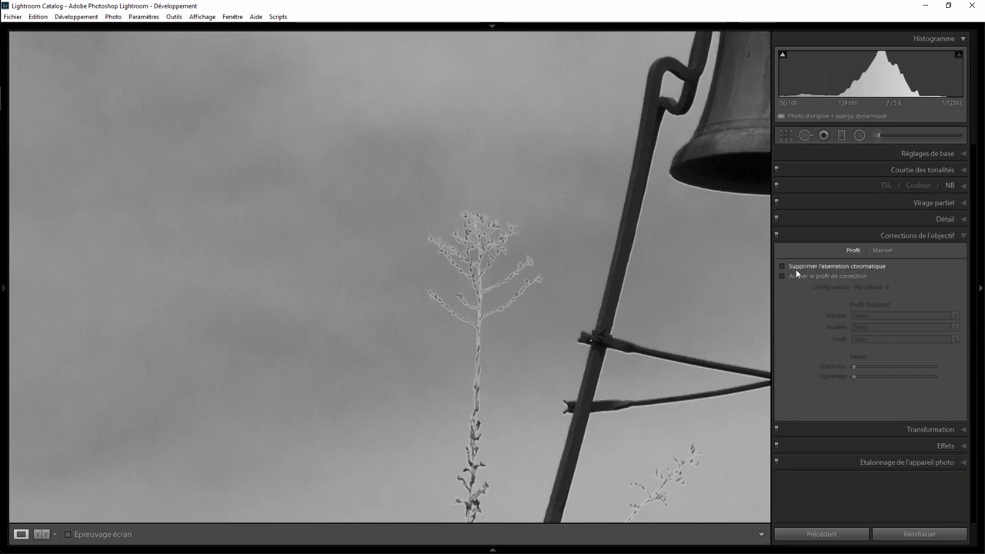
click(490, 358)
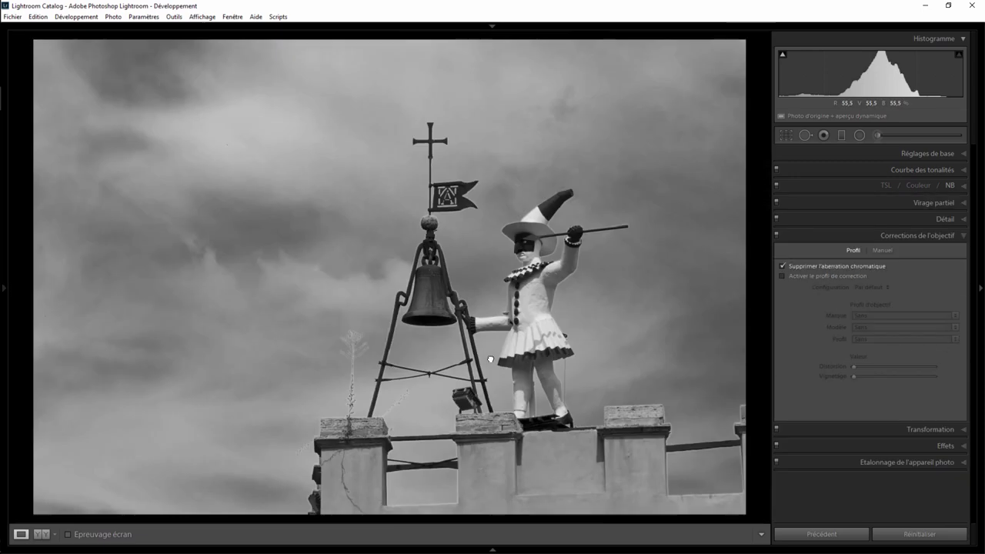
click(360, 356)
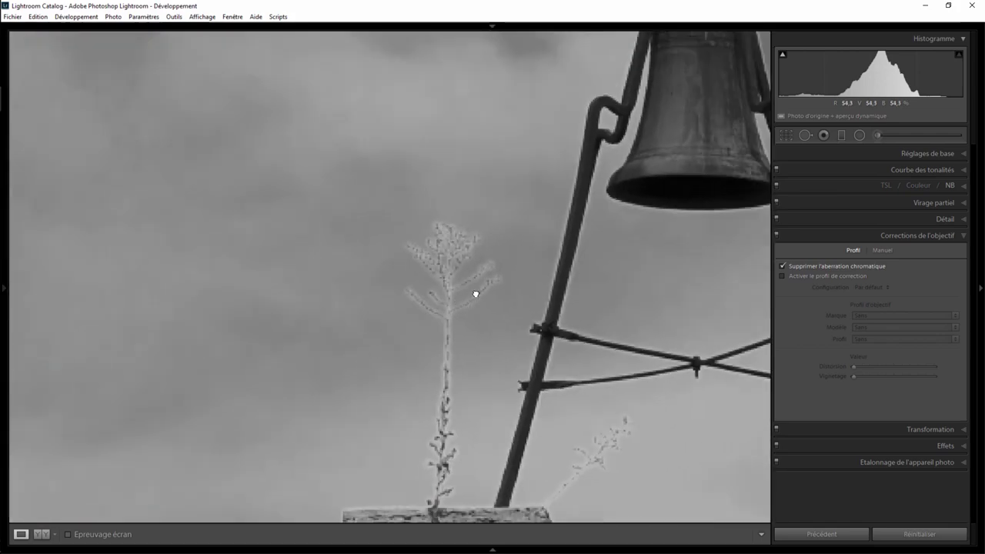
click(476, 294)
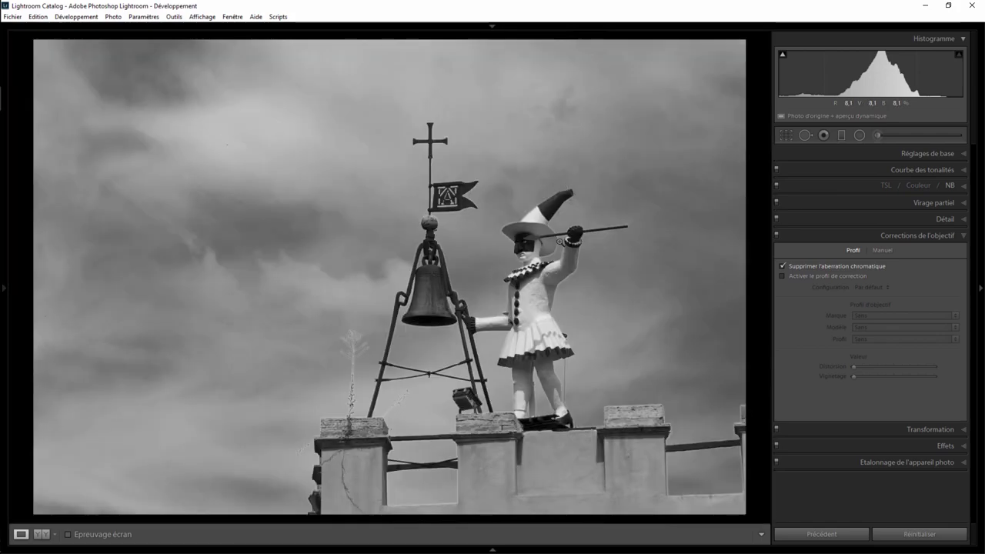
click(557, 235)
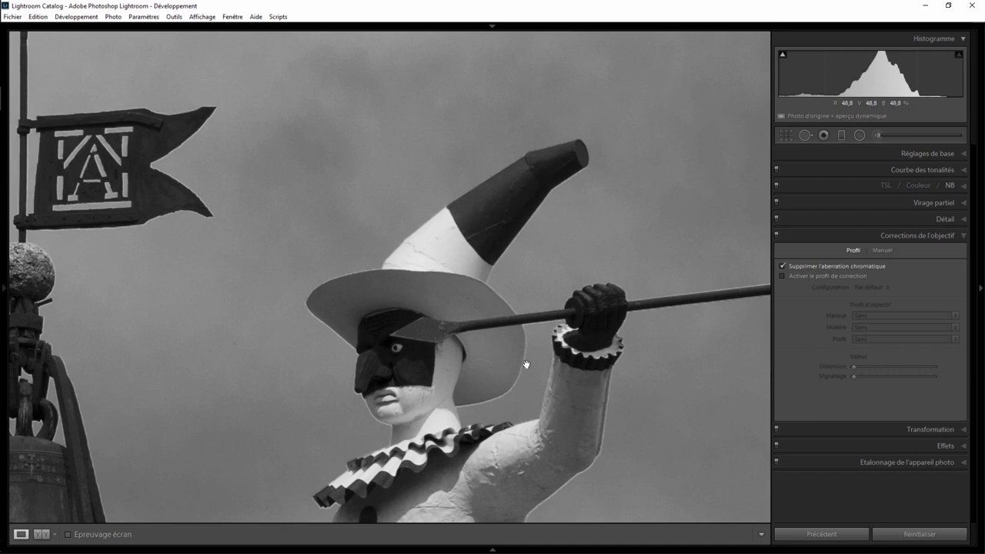
click(442, 283)
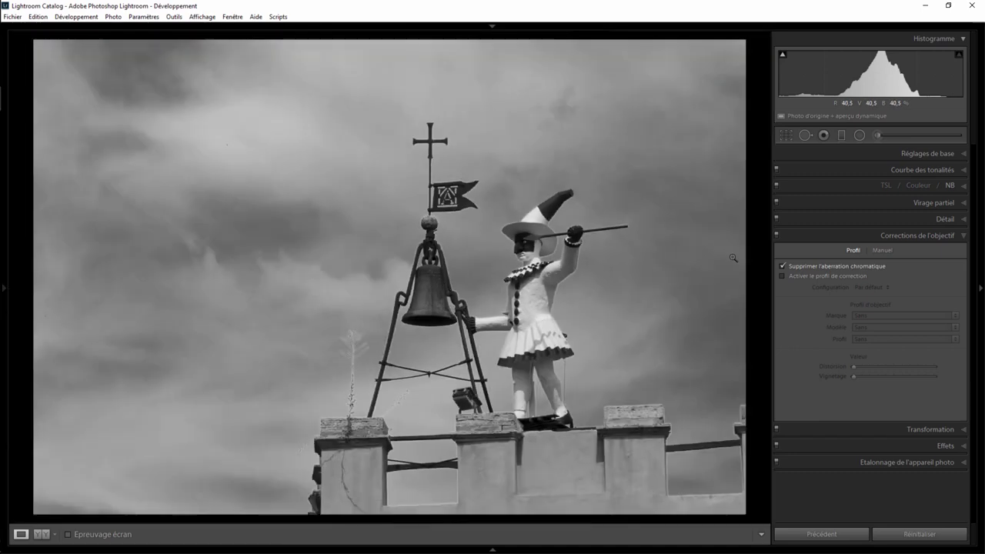
click(885, 533)
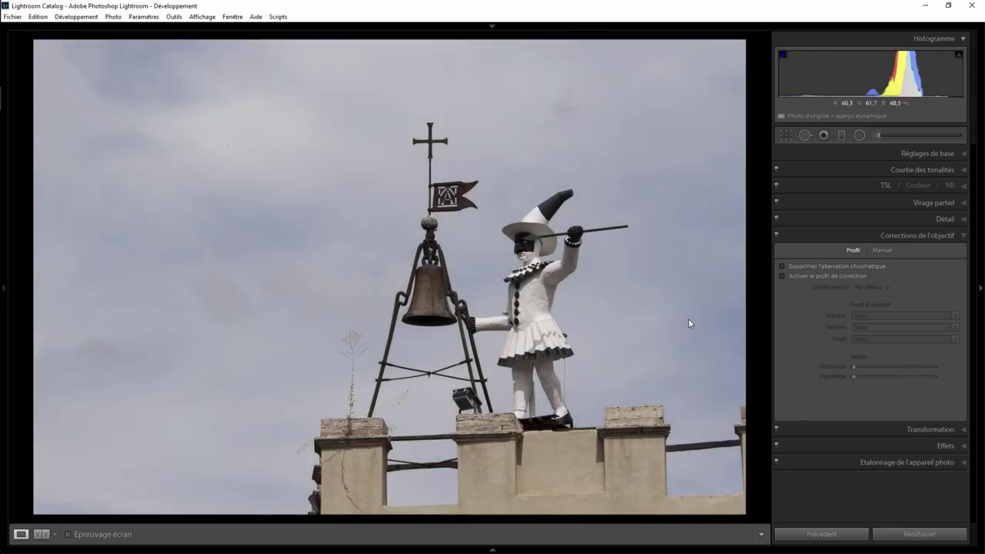
Step: Convert the photo to black and white with Blacks -100, Shadows -100 and Contrast +100
click(962, 154)
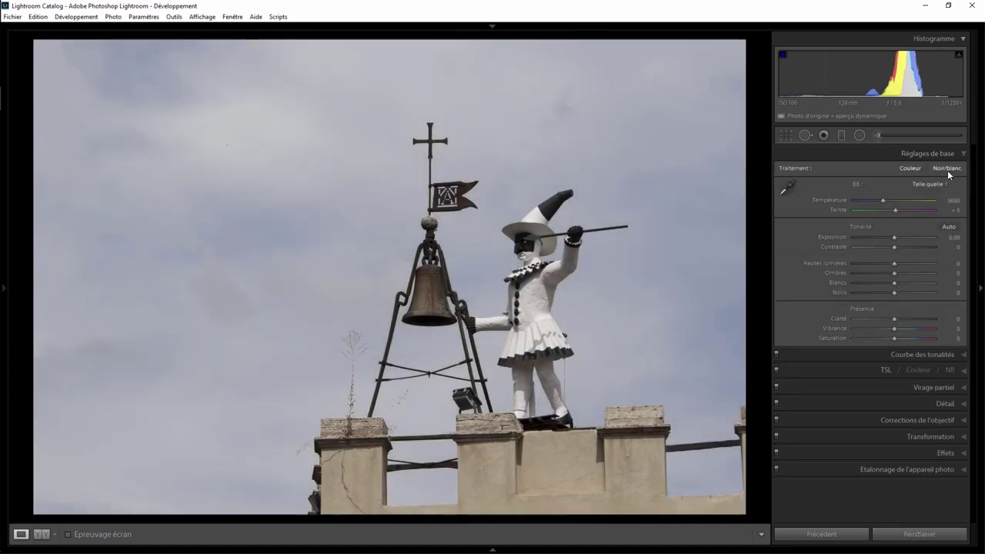
click(948, 168)
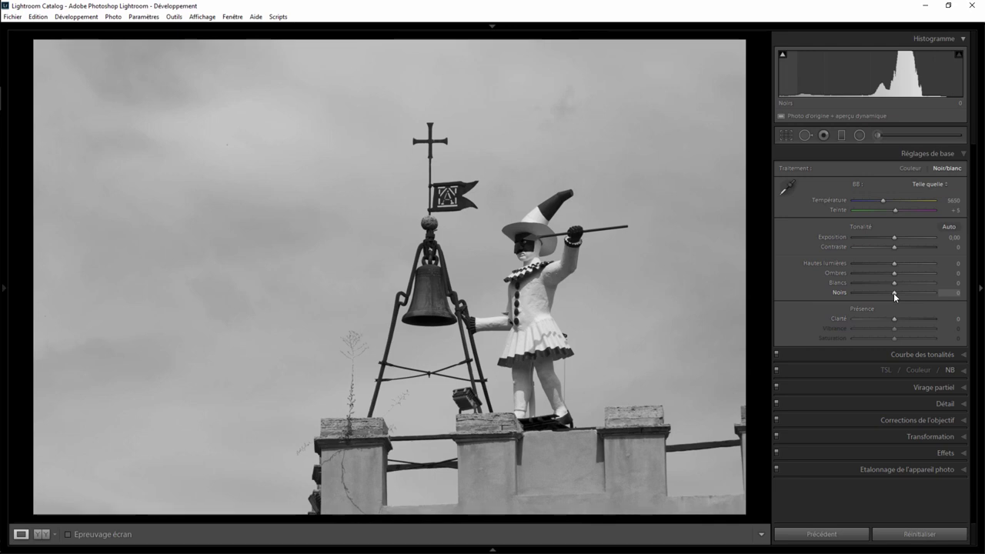
drag(893, 292, 829, 298)
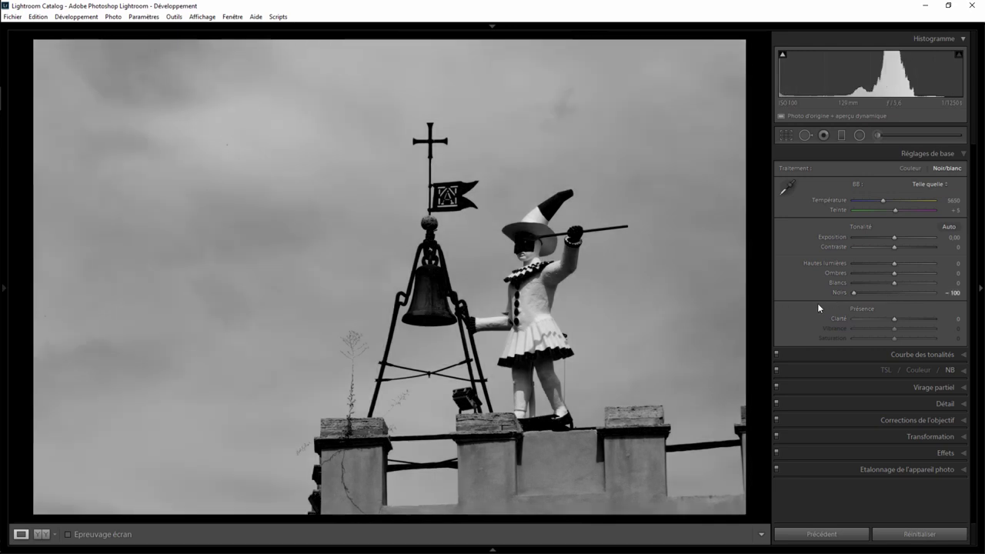
drag(894, 273, 838, 279)
mouse_move(892, 247)
mouse_down()
mouse_move(939, 247)
mouse_move(913, 268)
mouse_up()
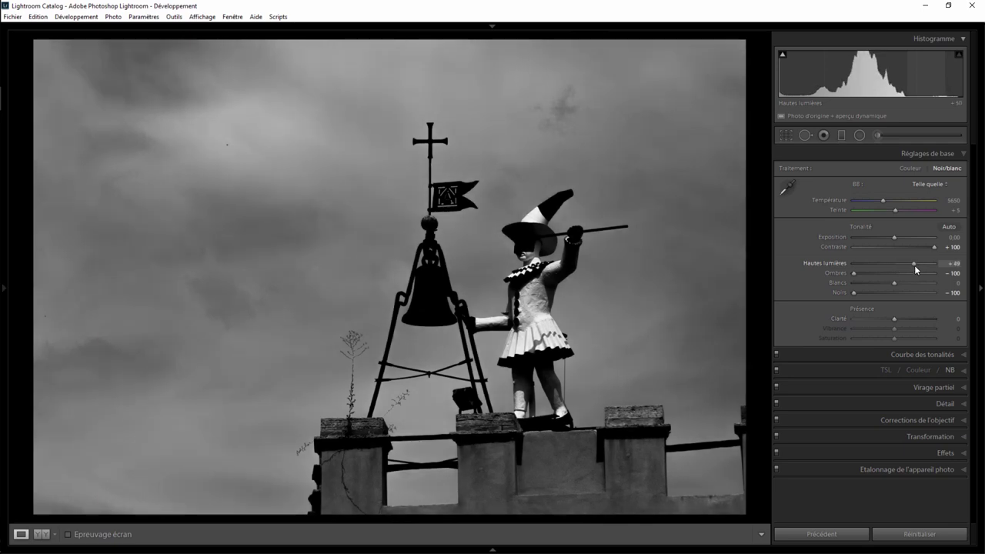
Step: Set Clarity +100, Highlights +34 and Whites +39
drag(895, 282, 903, 284)
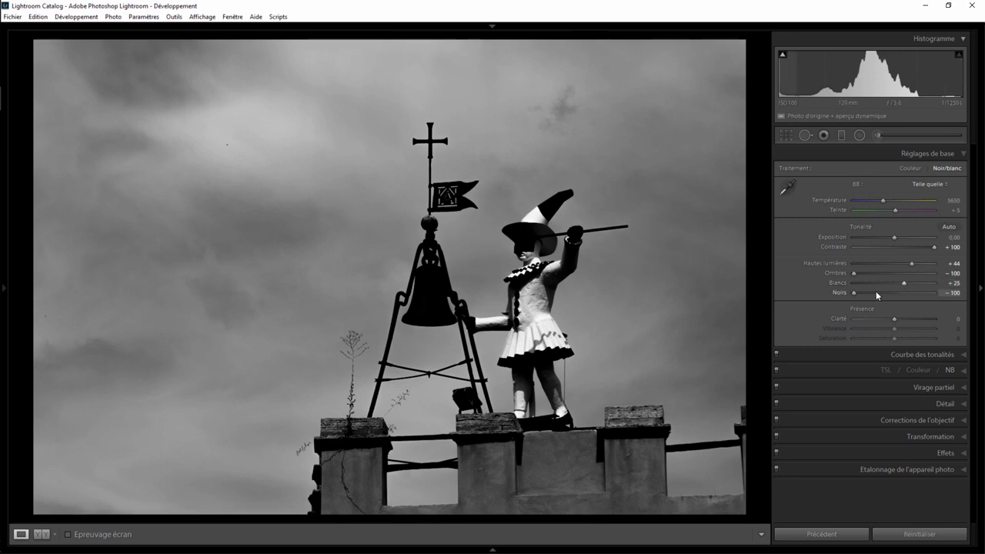
drag(895, 318, 980, 321)
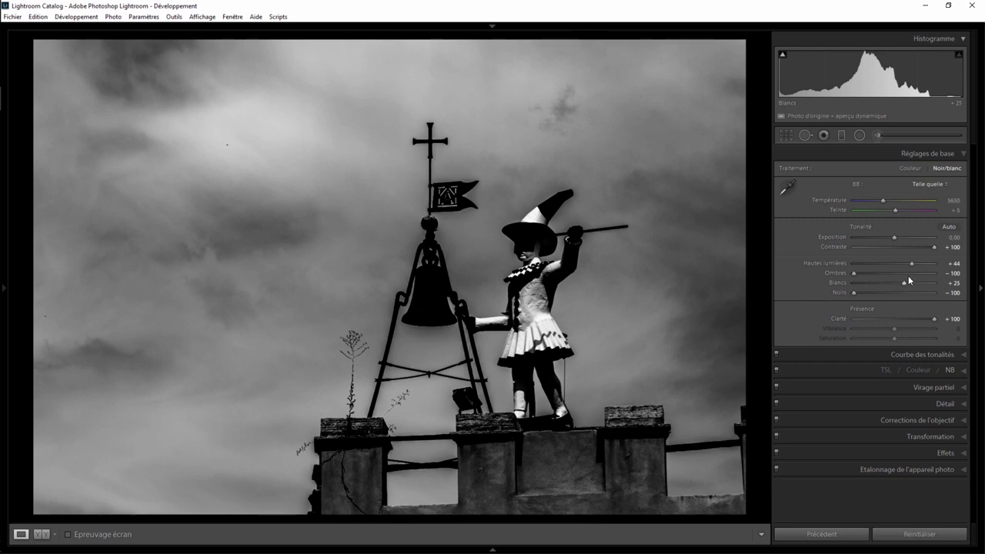
drag(904, 286, 907, 287)
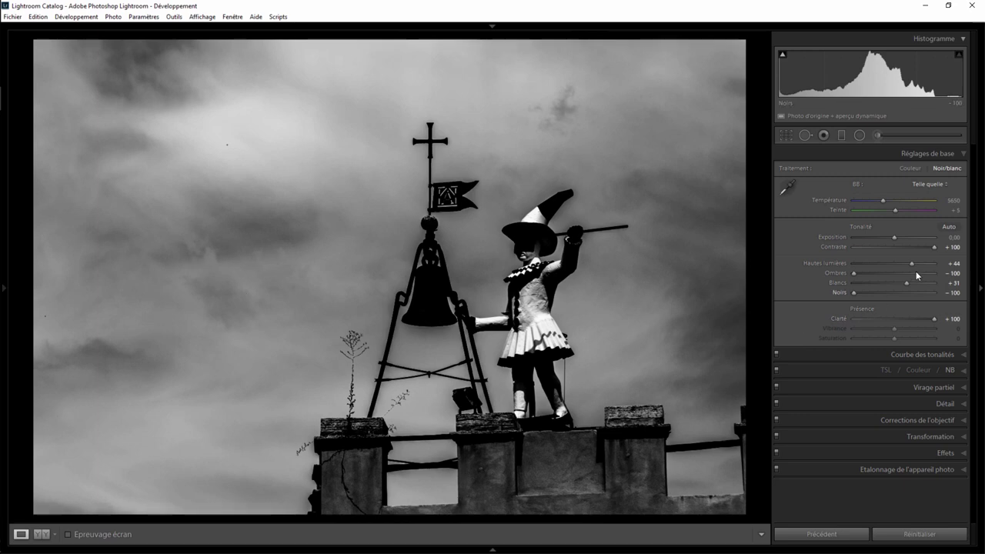
drag(913, 267, 906, 266)
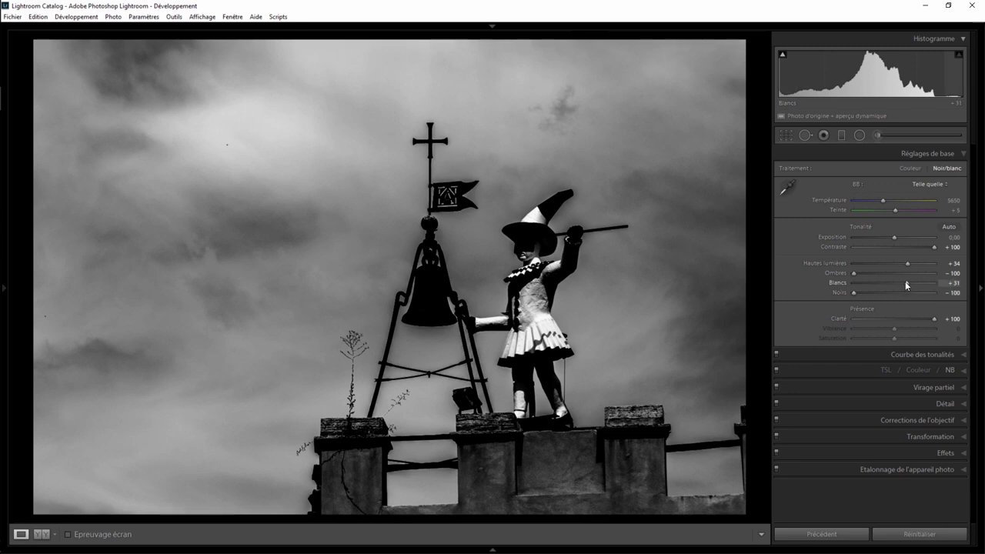
drag(906, 286, 909, 286)
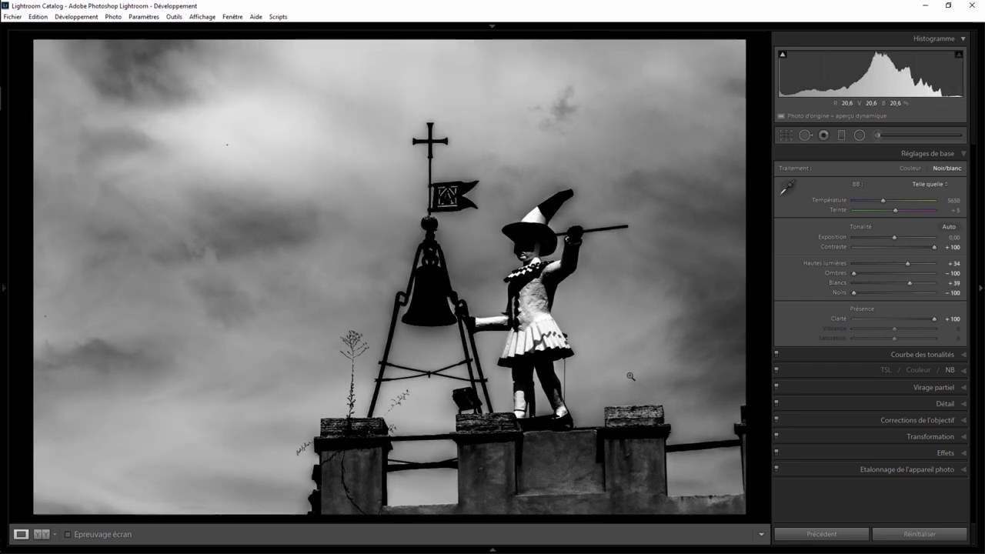
Step: Heal the two dust specks in the sky with Spot Removal, then choose the Radial Filter
click(805, 135)
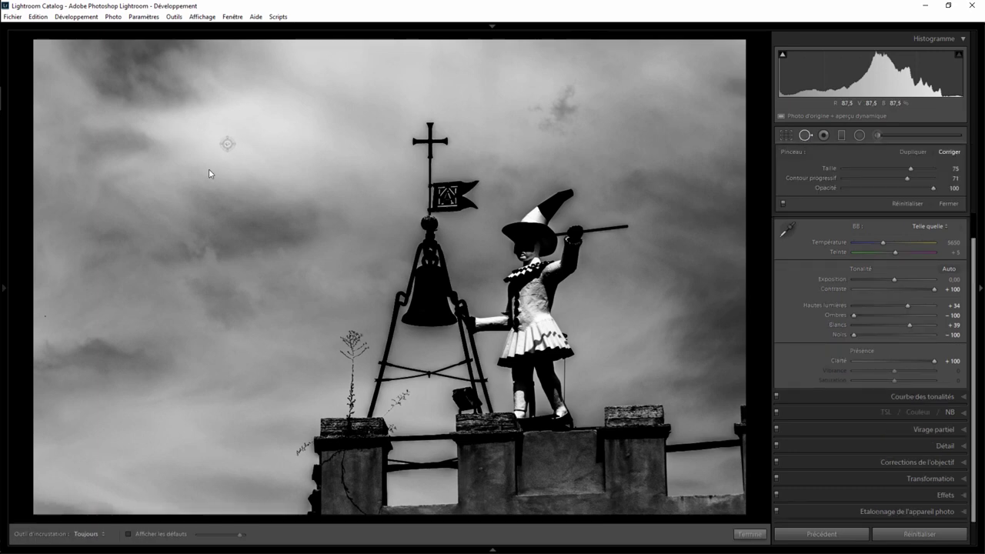
click(227, 144)
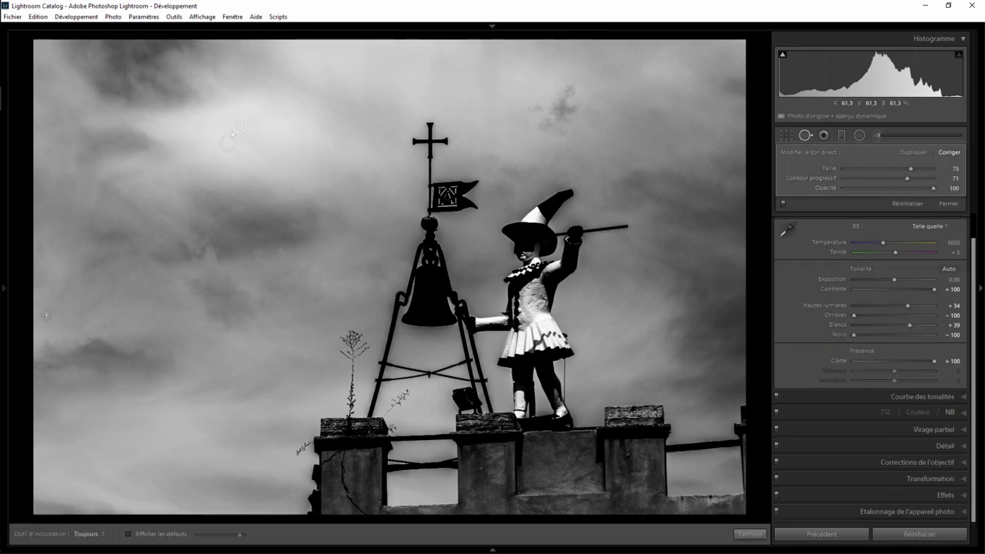
click(46, 315)
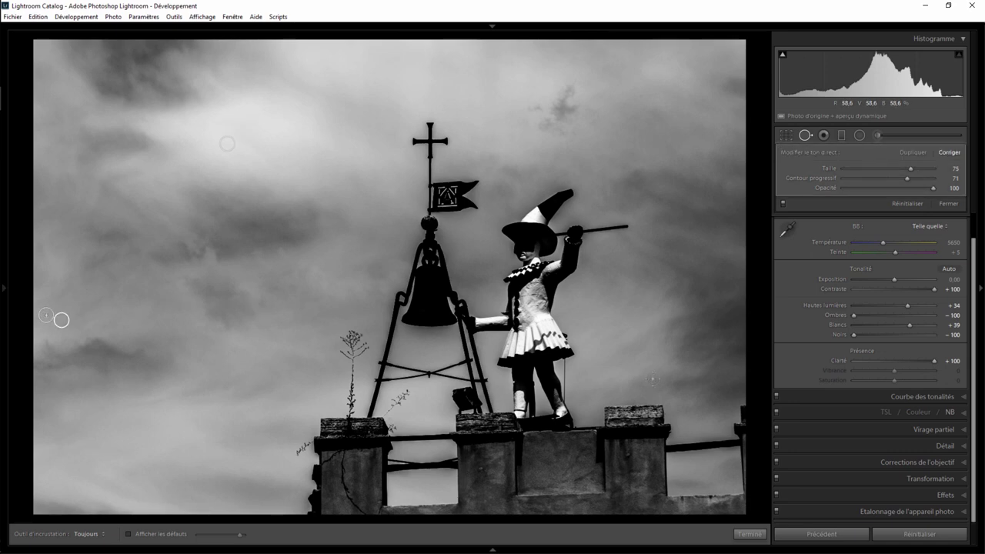
click(860, 134)
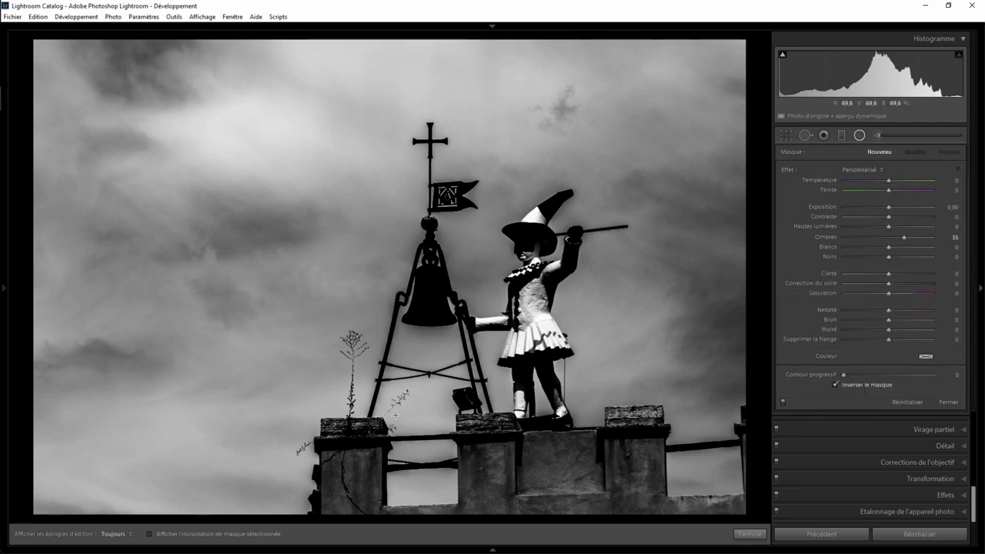
Step: Place an ellipse over the lower rampart with Shadows 27, Blacks 31, Clarity -85, Feather 32
drag(394, 415, 691, 521)
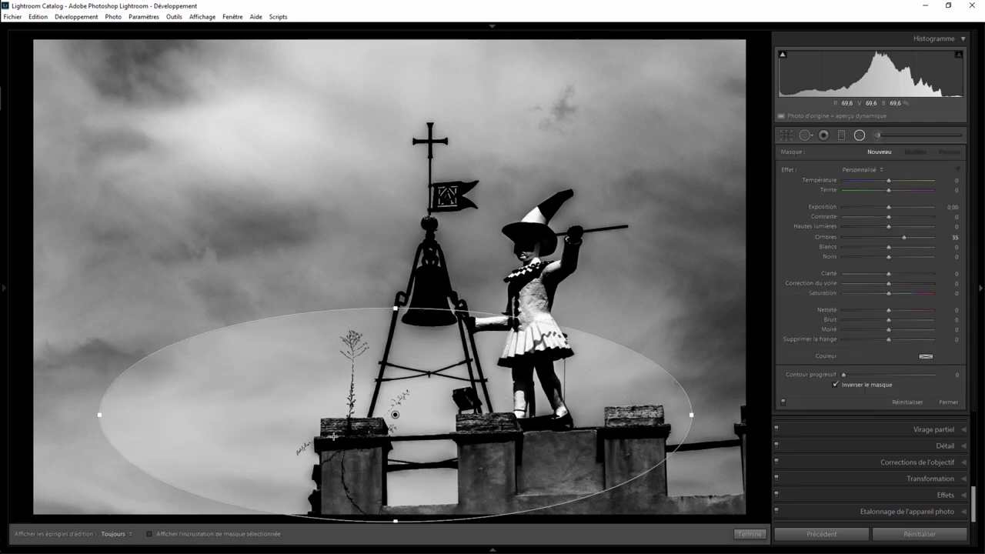
drag(387, 421, 512, 456)
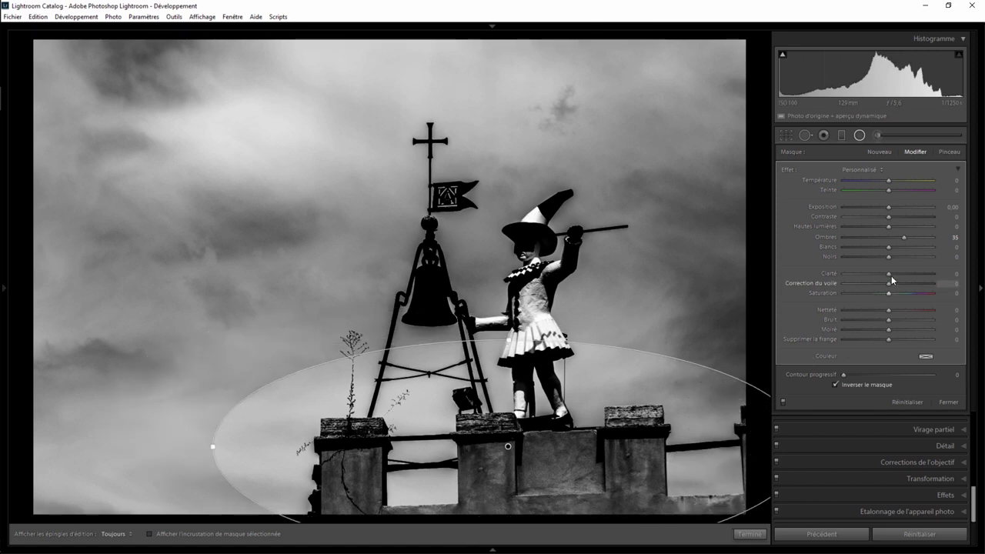
drag(889, 274, 855, 274)
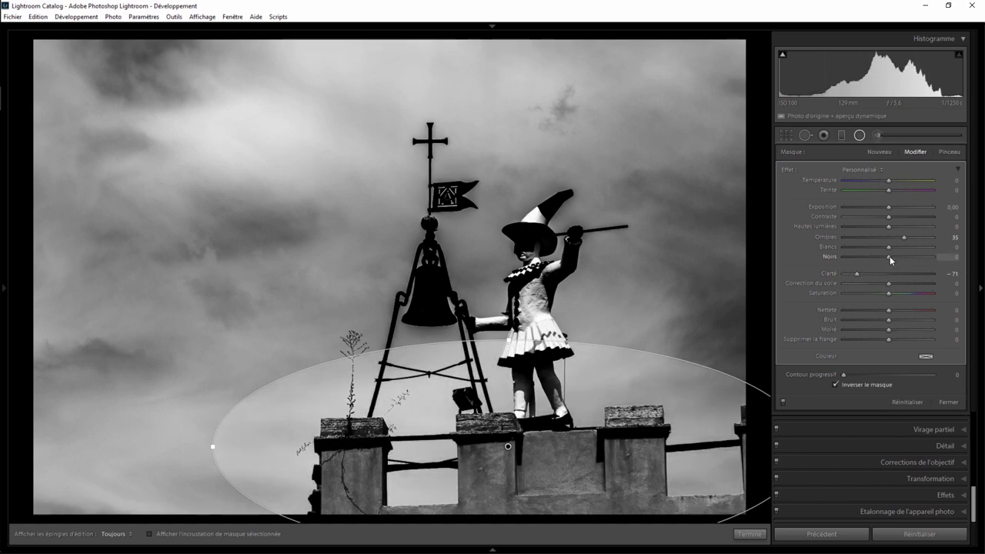
drag(890, 260, 902, 263)
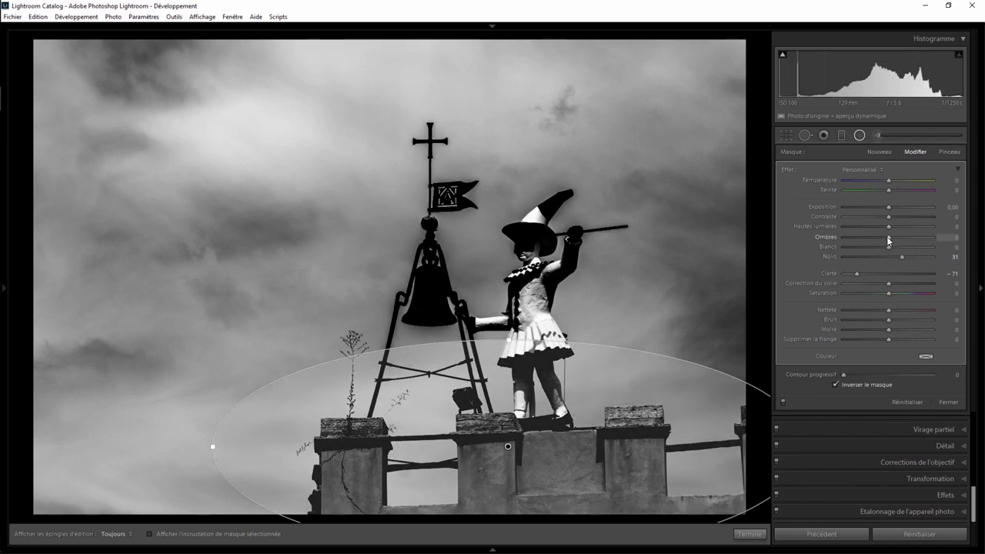
drag(901, 241, 902, 242)
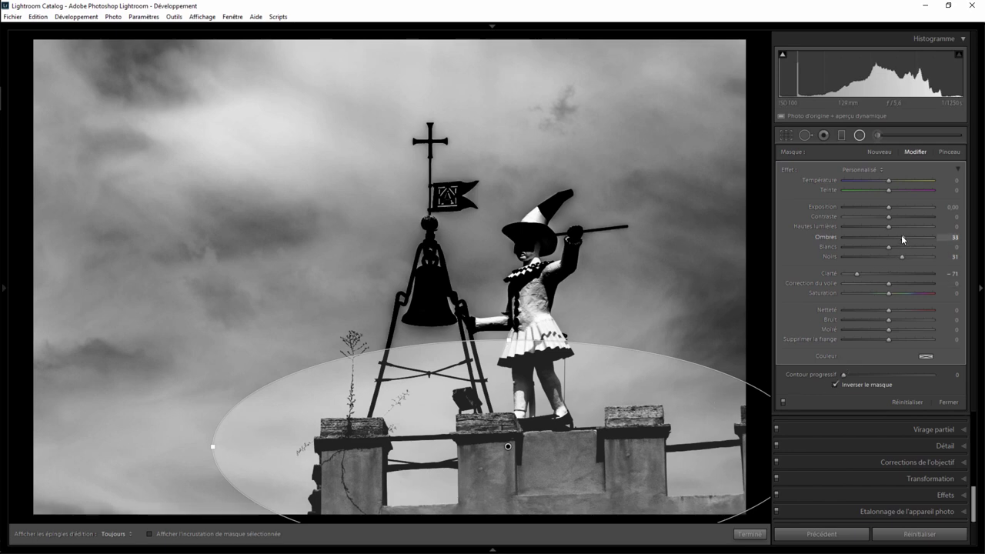
drag(902, 240, 900, 238)
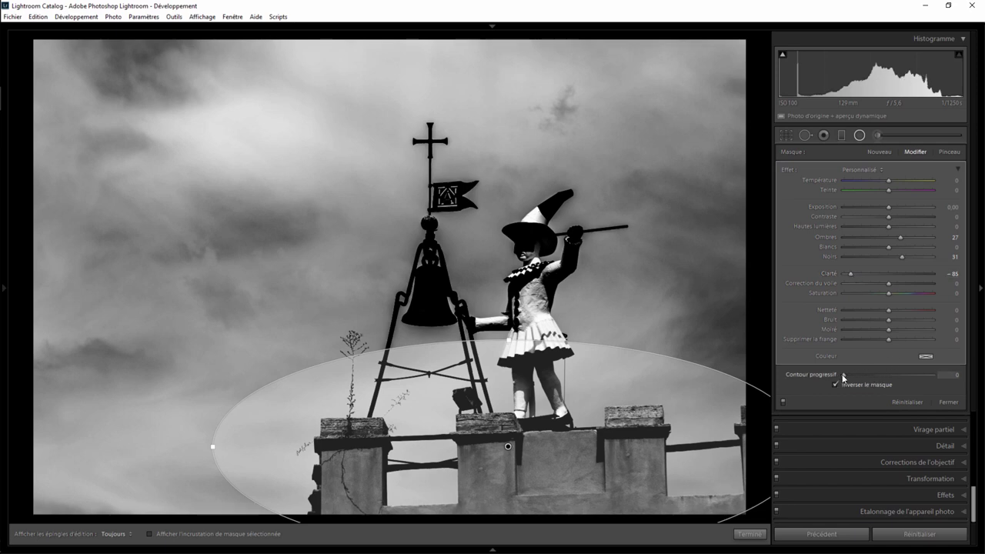
drag(865, 376, 871, 376)
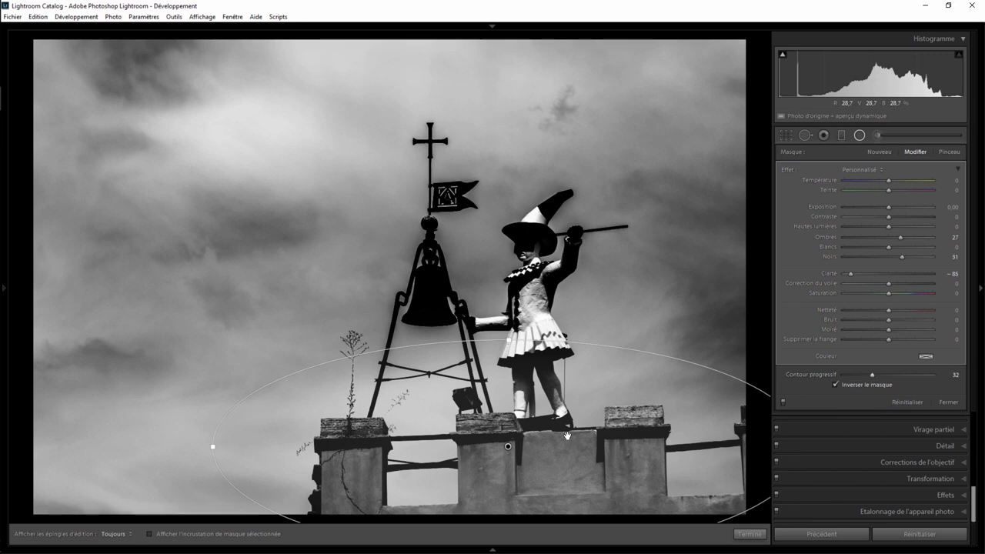
drag(507, 448, 529, 463)
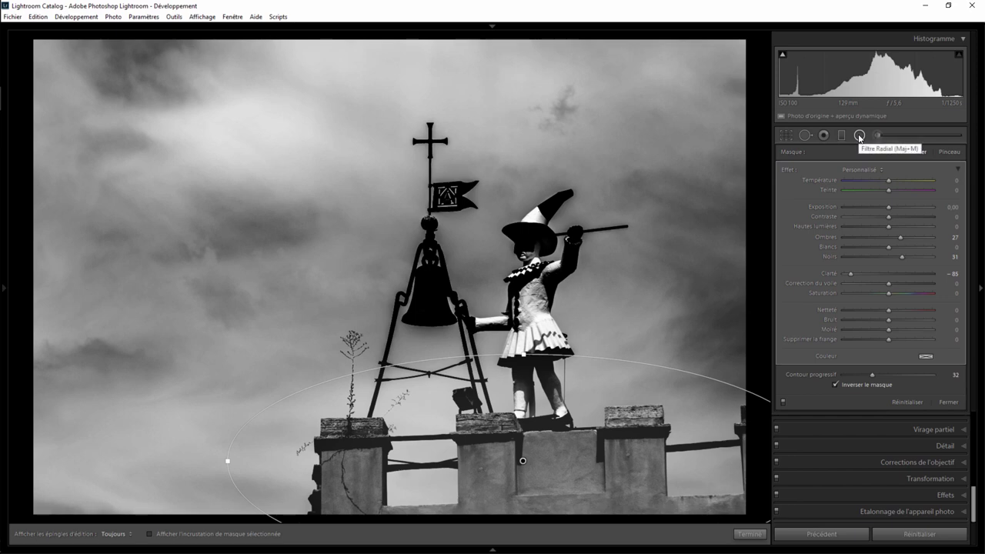
Step: Add a radial filter on the Pierrot figure: Clarity -62, Contrast -50, Blacks 11, Feather 41
click(860, 137)
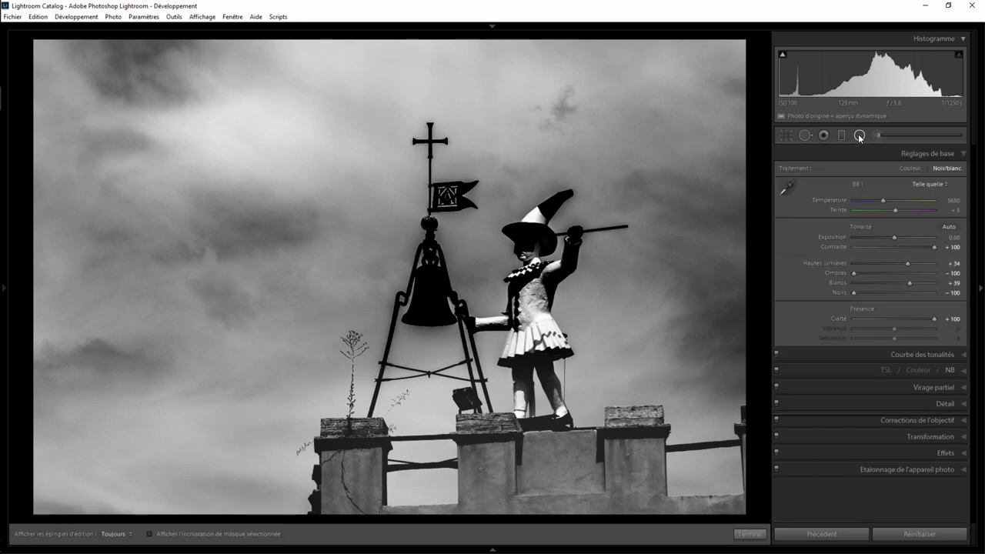
drag(531, 218, 648, 387)
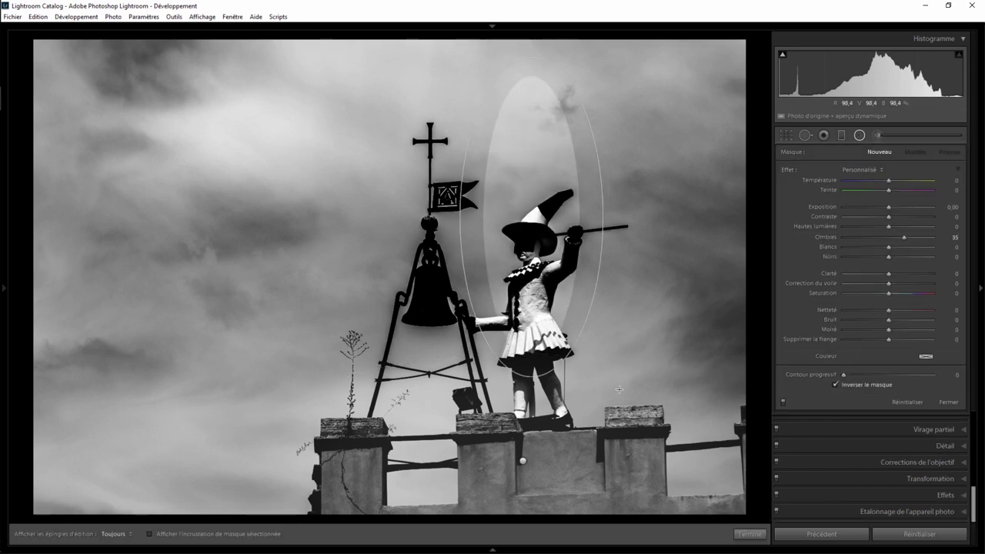
drag(534, 219, 550, 287)
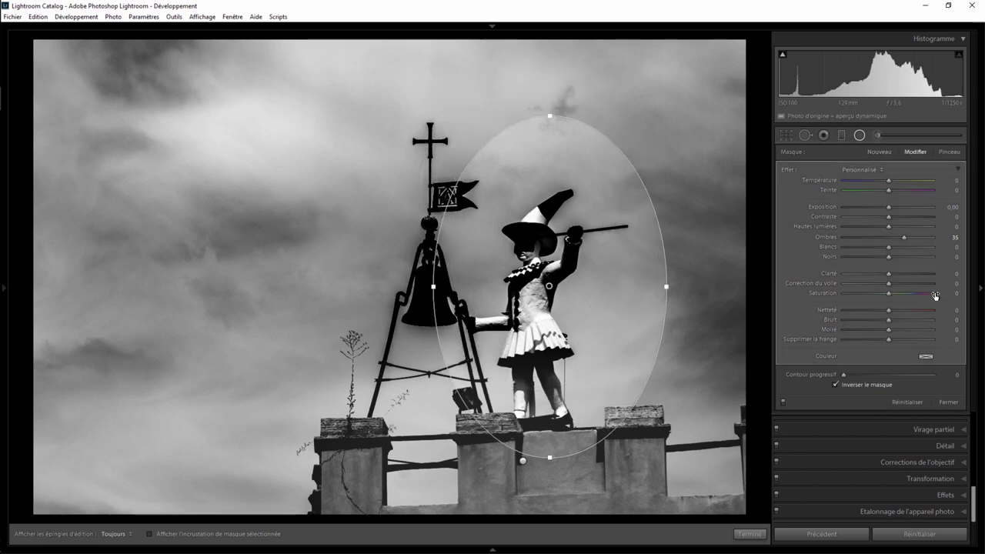
drag(889, 273, 860, 273)
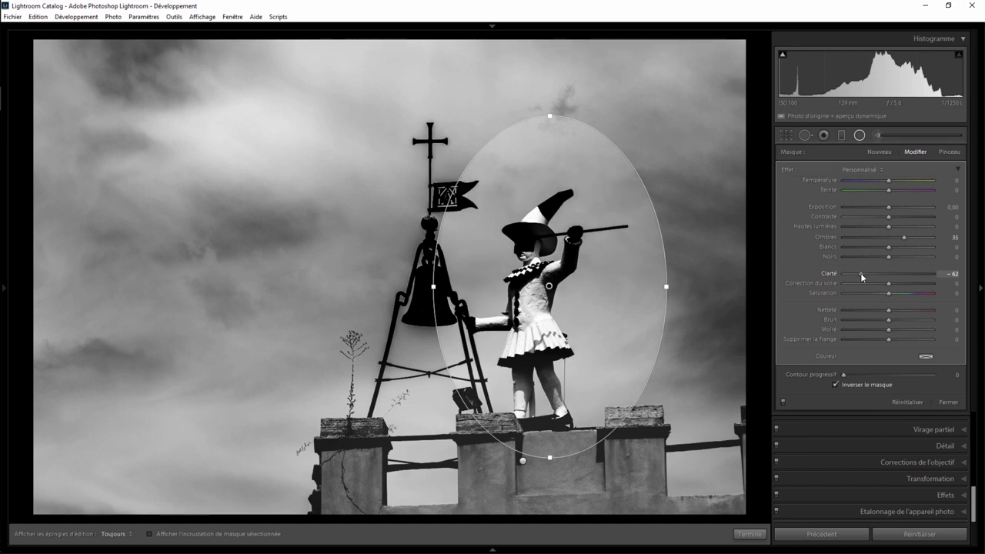
drag(890, 216, 862, 217)
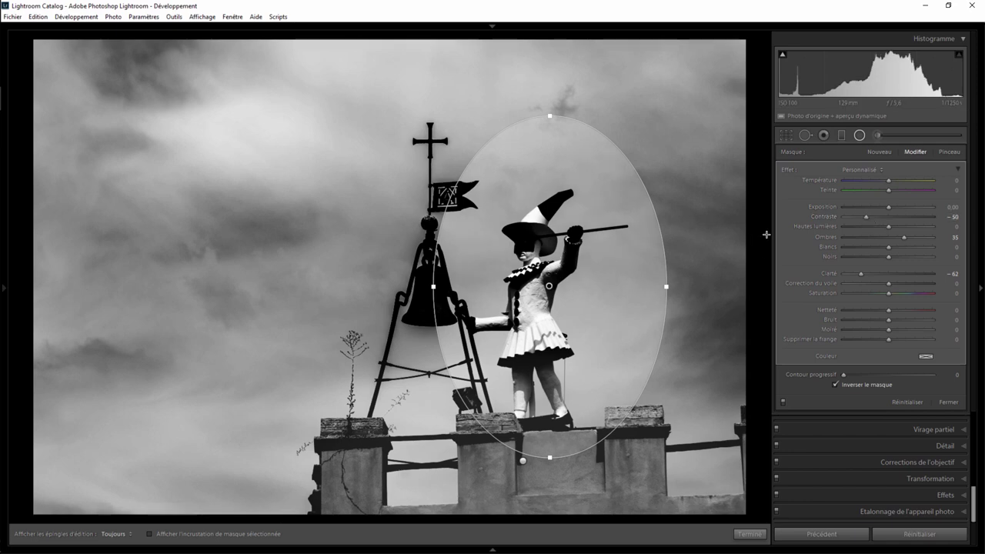
drag(897, 254, 891, 253)
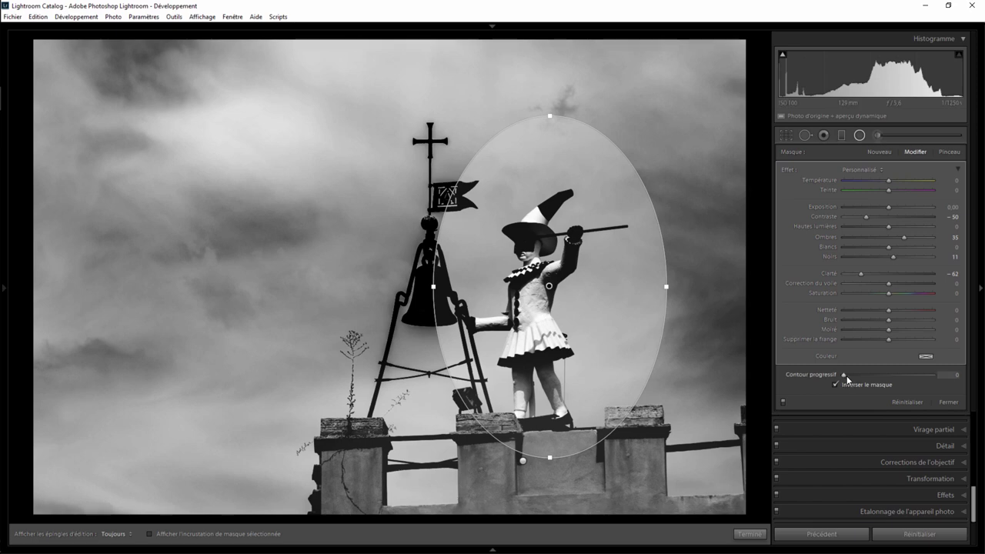
drag(847, 375, 868, 375)
drag(874, 376, 878, 375)
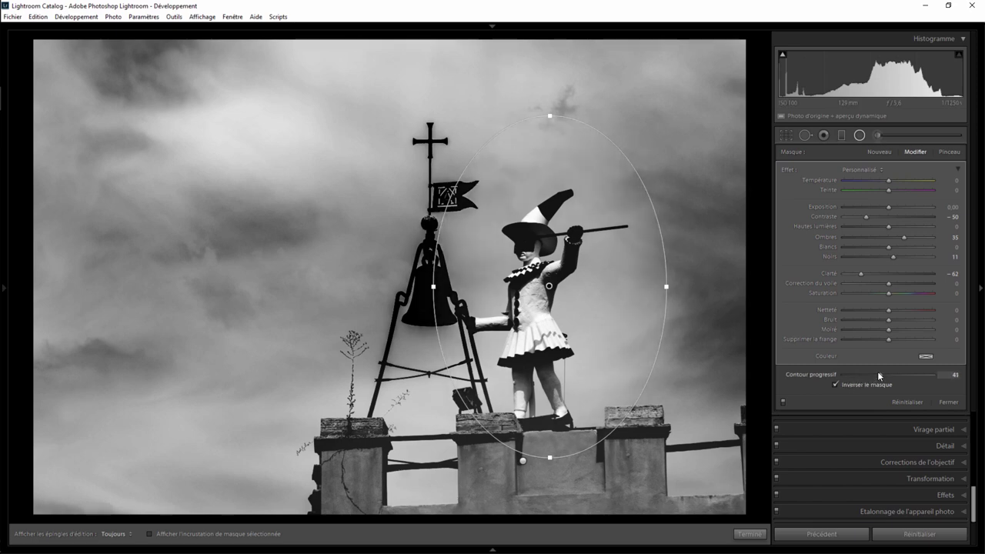
click(749, 533)
Step: Add a radial filter over the bell and flag with Clarity -61, Contrast -36, Feather 49
click(860, 135)
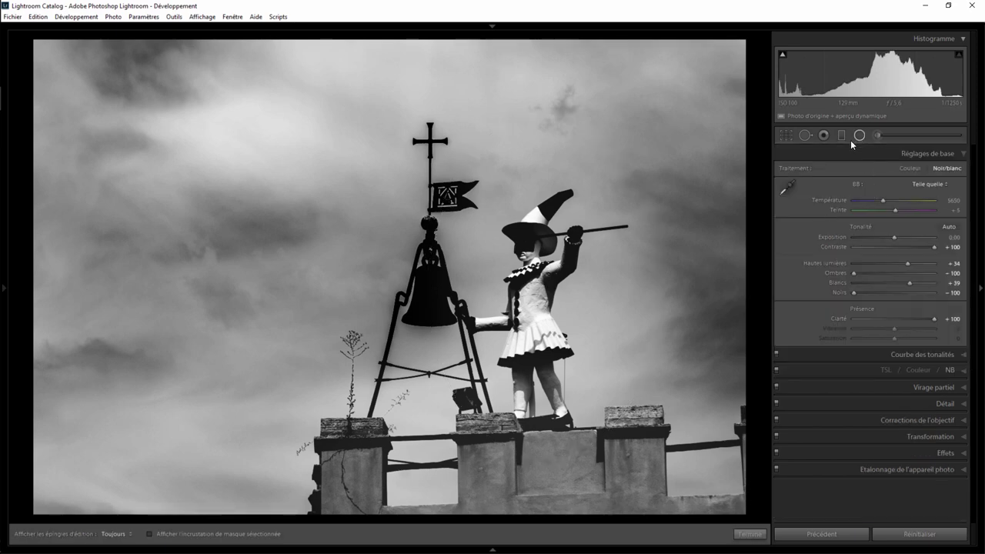
drag(420, 200, 509, 394)
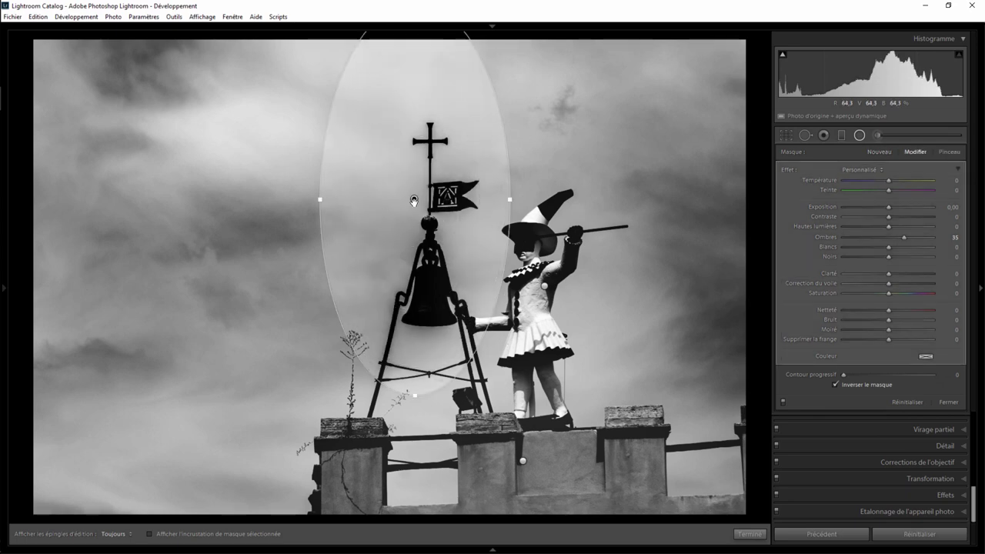
drag(414, 203, 431, 279)
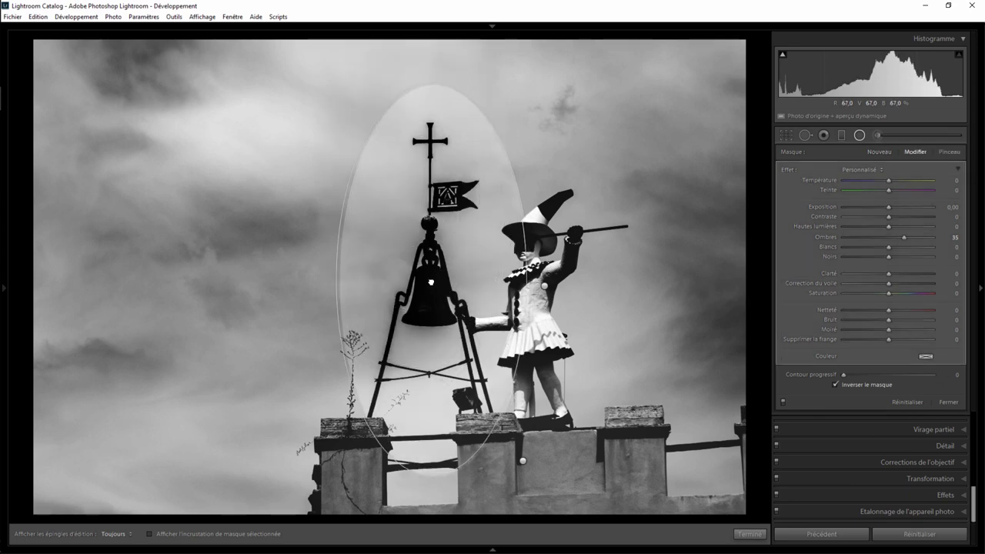
drag(526, 281, 533, 281)
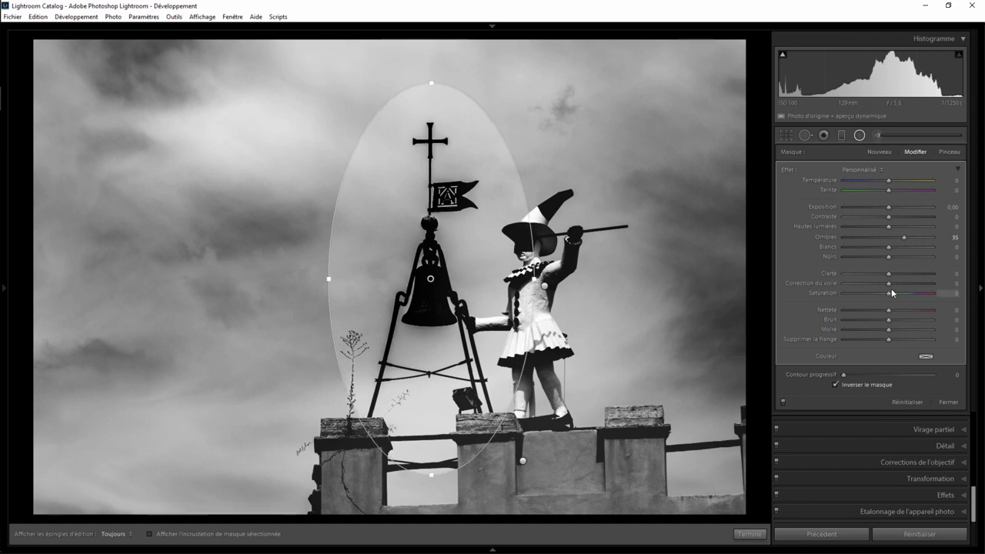
mouse_move(868, 274)
mouse_down()
mouse_move(887, 275)
mouse_move(859, 276)
mouse_up()
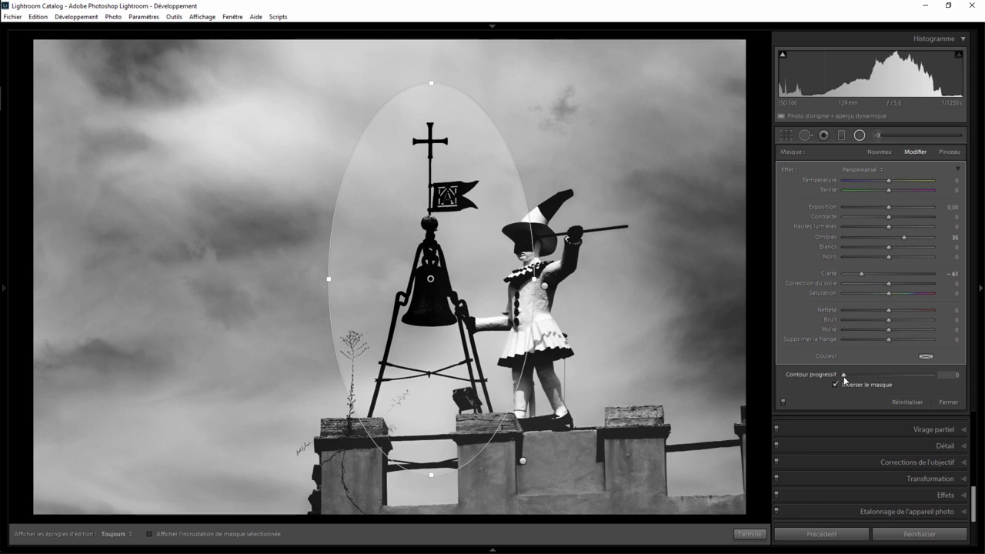
drag(885, 375, 891, 375)
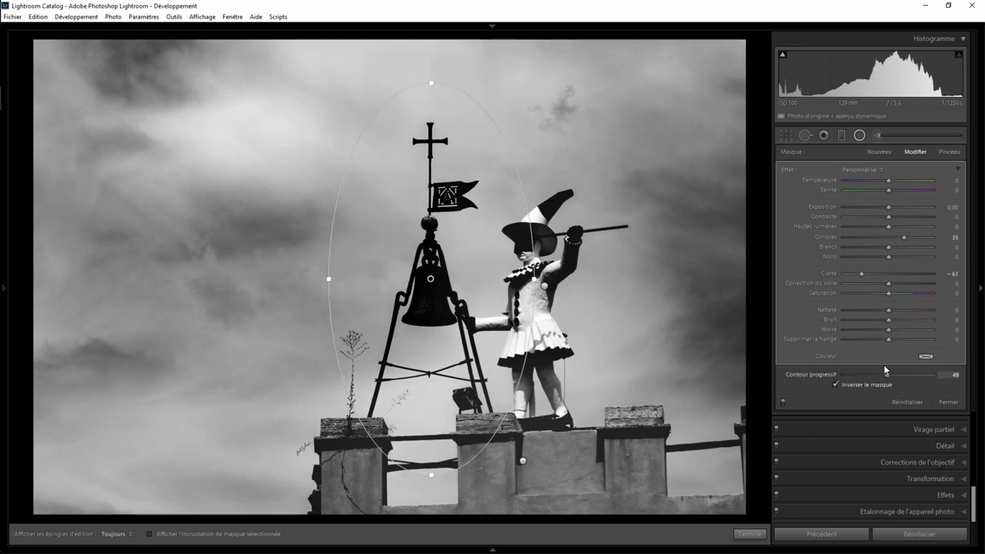
drag(888, 217, 874, 218)
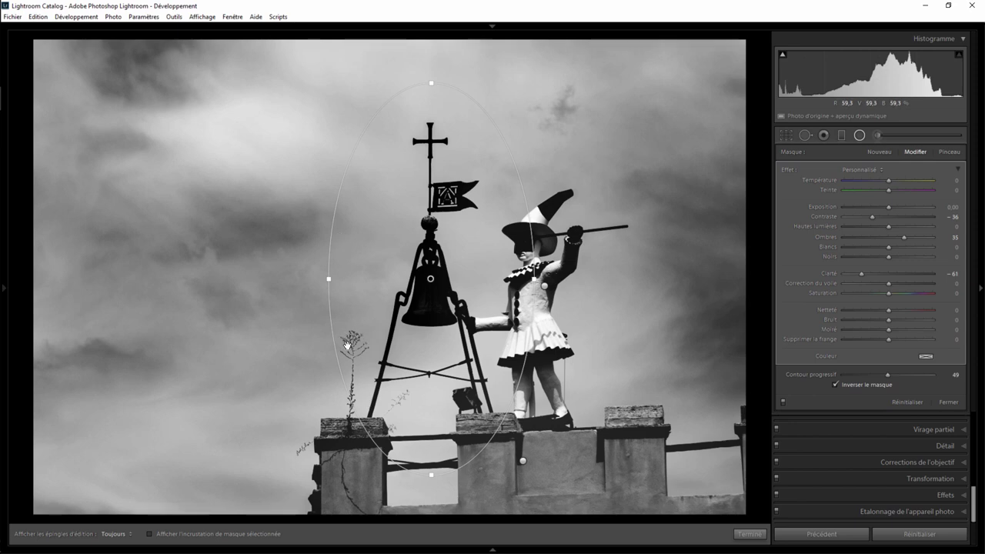
click(749, 534)
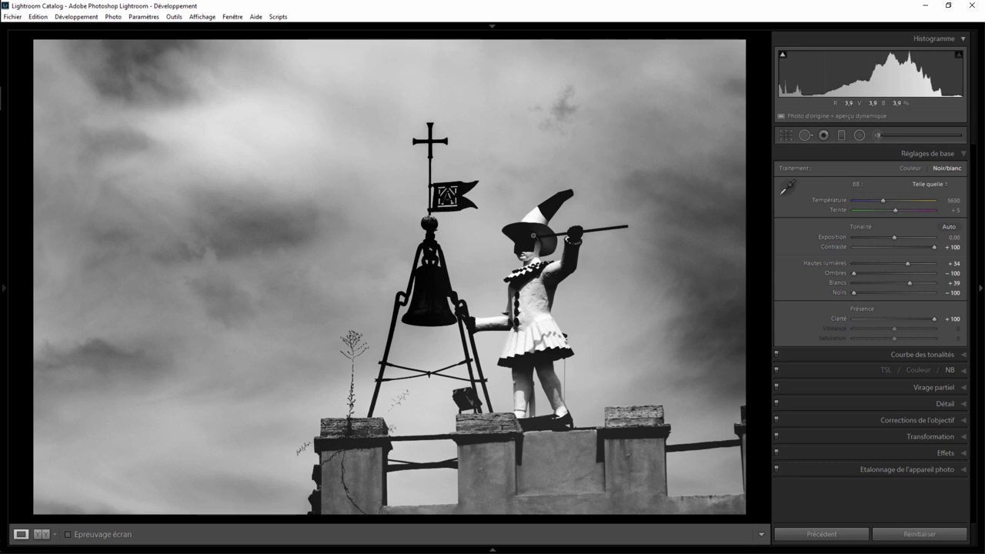
Step: Zoom to the statue's head and brush Shadows 100 under the dark hat brim
click(533, 234)
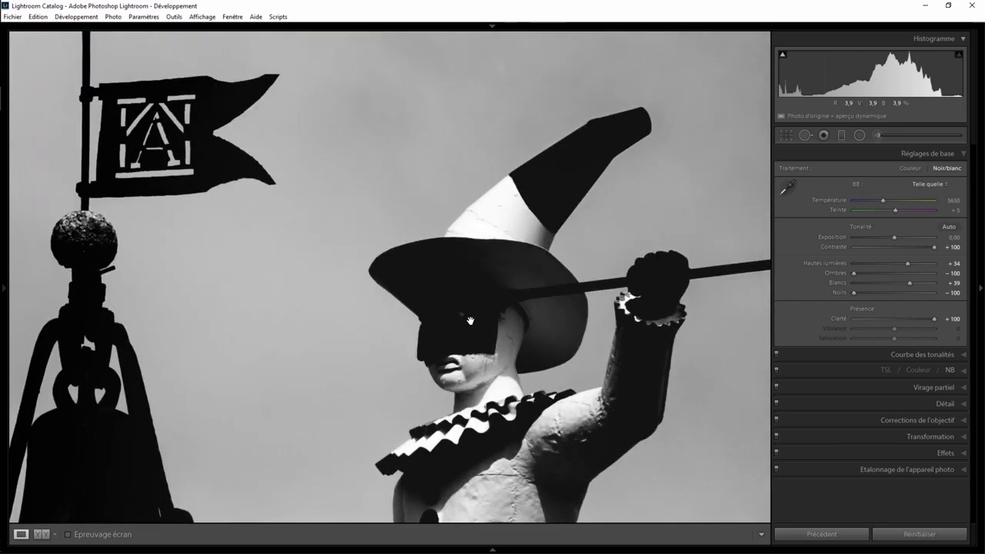
click(877, 134)
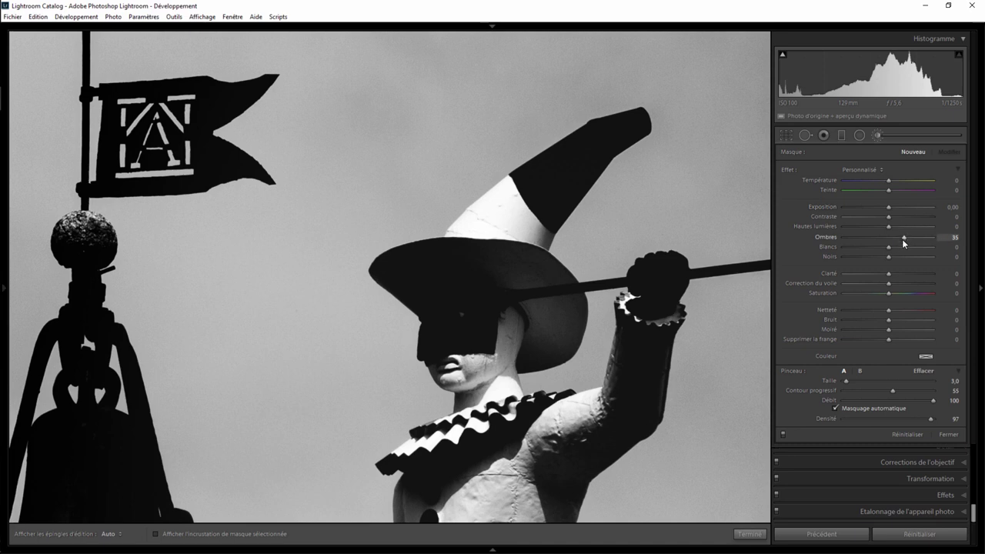
click(938, 238)
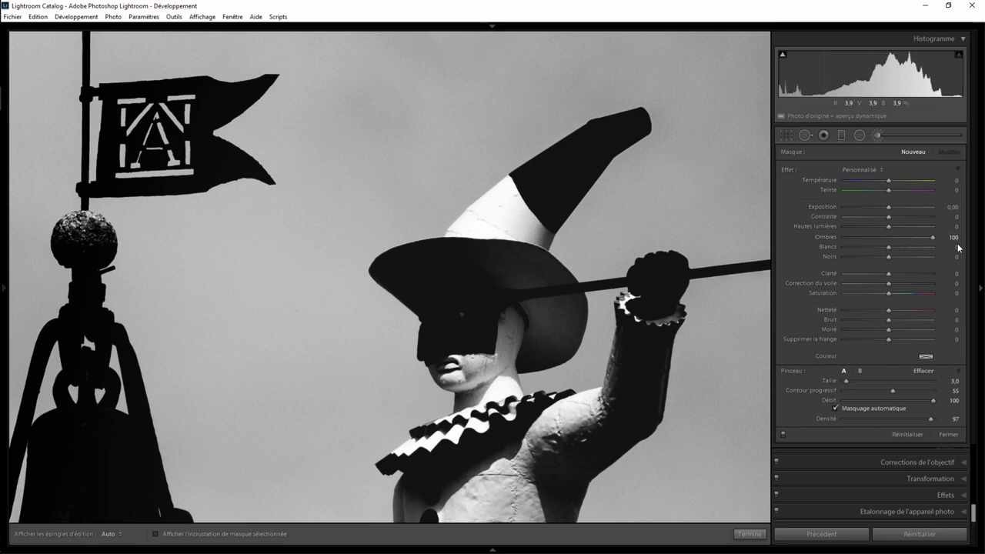
key(bracketright)
key(h)
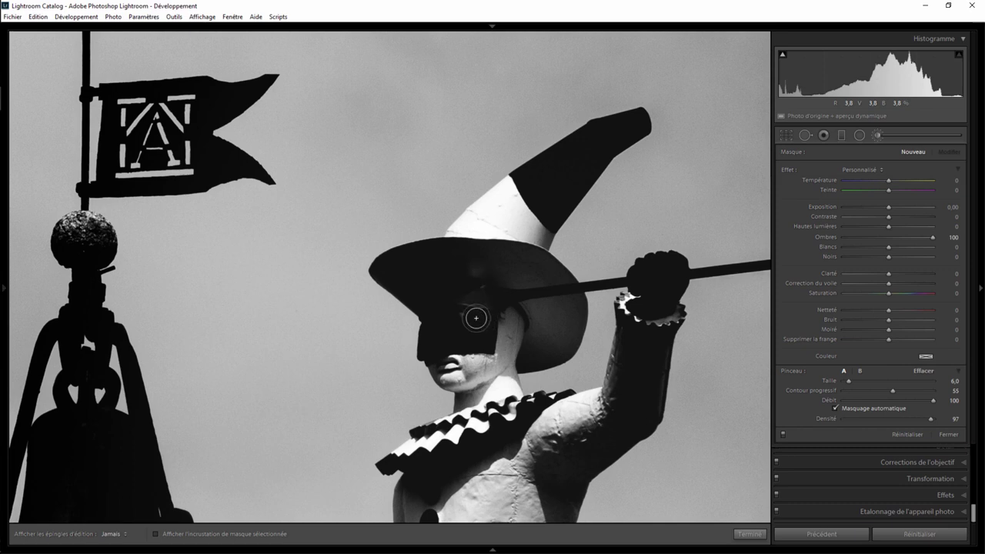
mouse_move(457, 292)
mouse_down()
mouse_move(488, 268)
mouse_move(433, 269)
mouse_move(528, 259)
mouse_move(429, 248)
mouse_move(380, 264)
mouse_move(423, 293)
mouse_move(414, 264)
mouse_move(451, 286)
mouse_move(435, 314)
mouse_move(446, 293)
mouse_move(515, 268)
mouse_move(555, 276)
mouse_move(573, 303)
mouse_move(569, 333)
mouse_move(531, 361)
mouse_move(545, 293)
mouse_move(549, 326)
mouse_move(528, 315)
mouse_move(523, 286)
mouse_move(544, 312)
mouse_move(503, 331)
mouse_move(524, 308)
mouse_move(496, 342)
mouse_move(515, 290)
mouse_move(468, 297)
mouse_move(447, 285)
mouse_move(440, 332)
mouse_move(471, 330)
mouse_move(429, 352)
mouse_up()
scroll(431, 330, down, 2)
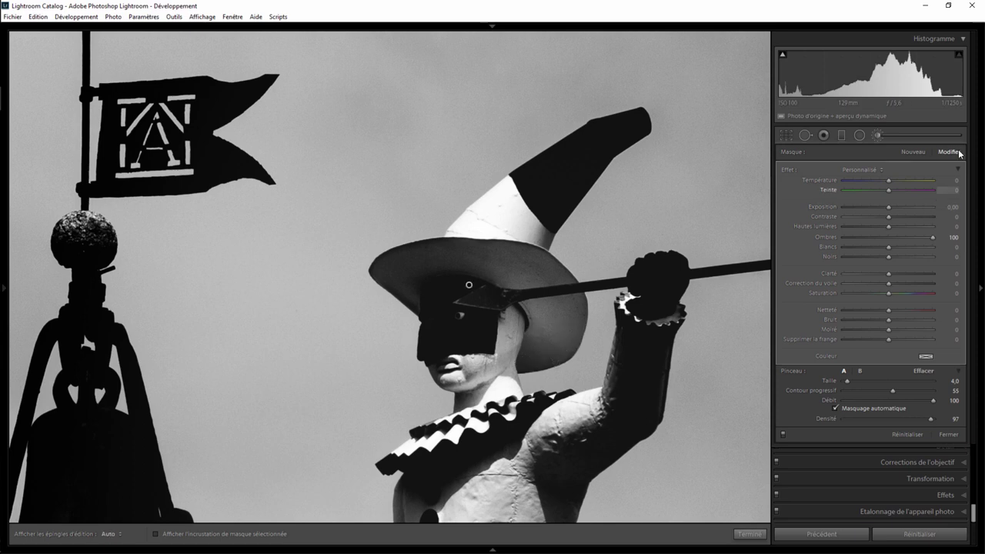
click(914, 152)
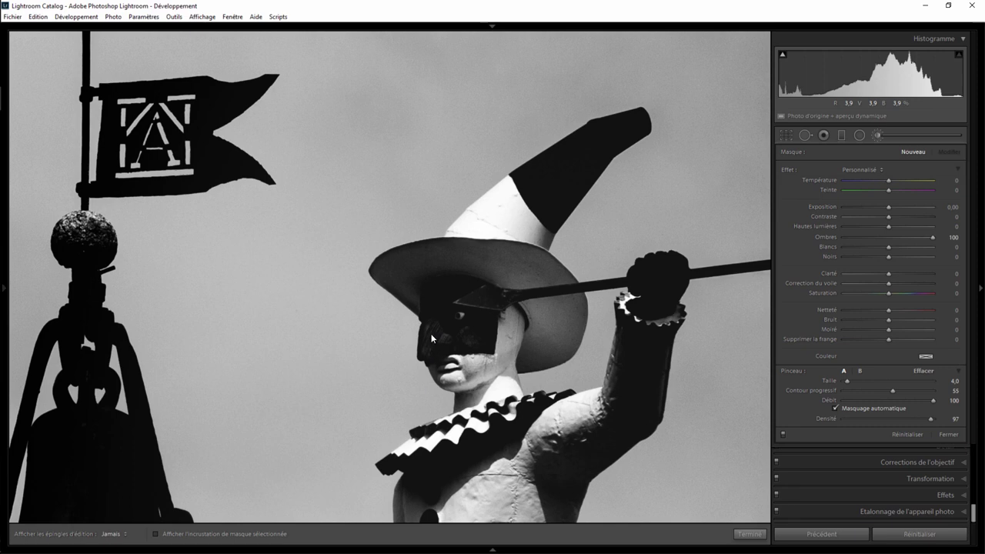
Step: Raise the face brush's Exposure to 0.53 and paint more under the brim near the eye
click(437, 334)
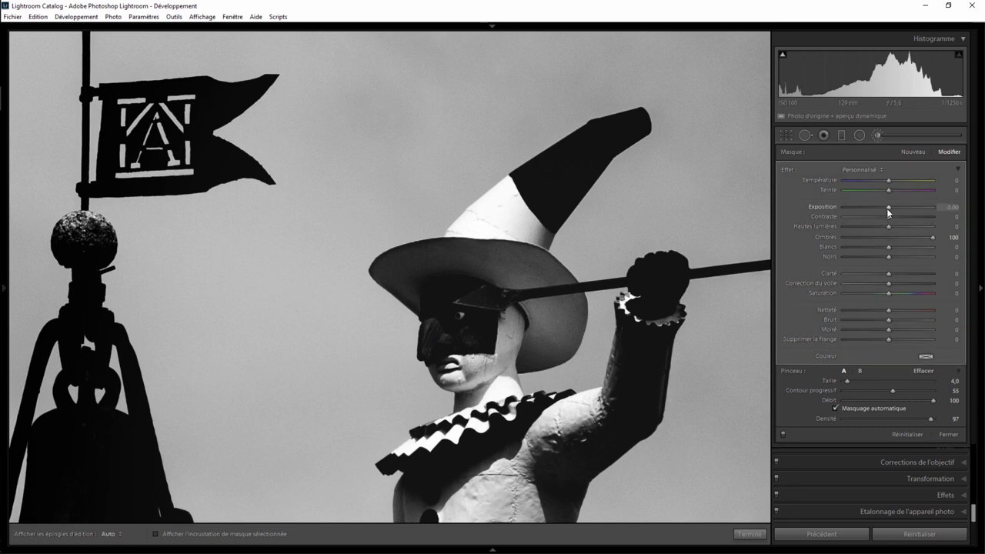
drag(890, 209, 892, 209)
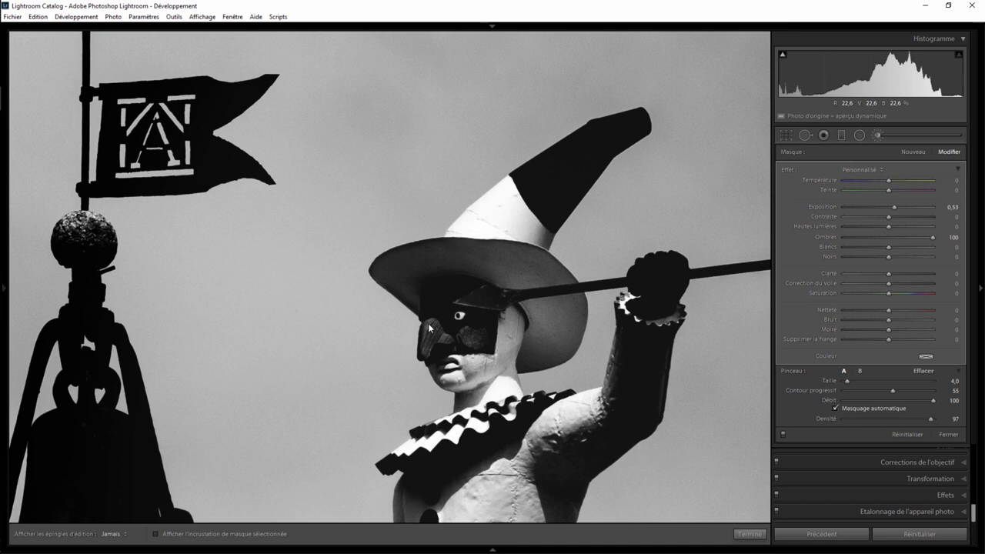
drag(483, 301, 461, 306)
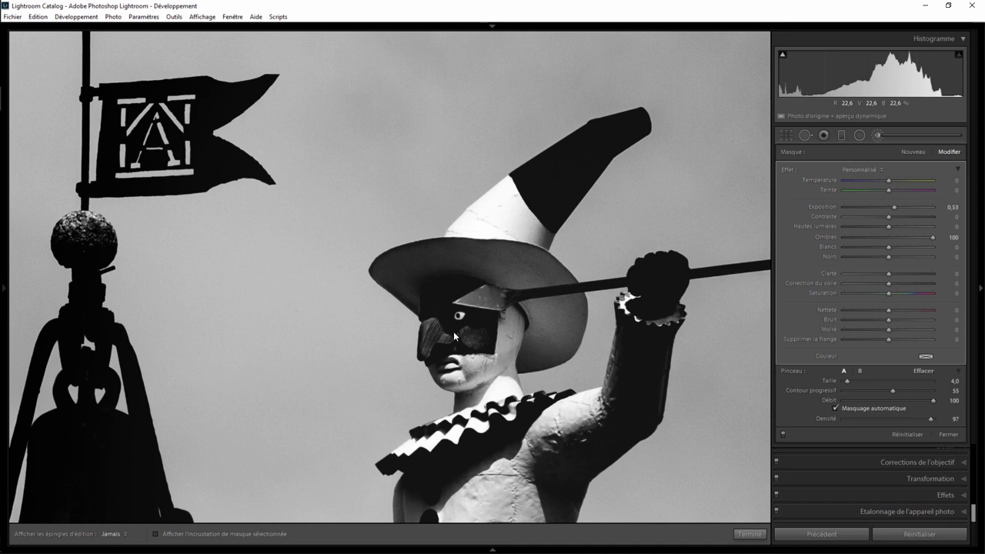
Step: Resize the brush between sizes 4 and 6, toggle edit pins, and pan to the raised arm
key(h)
key(bracketleft)
key(h)
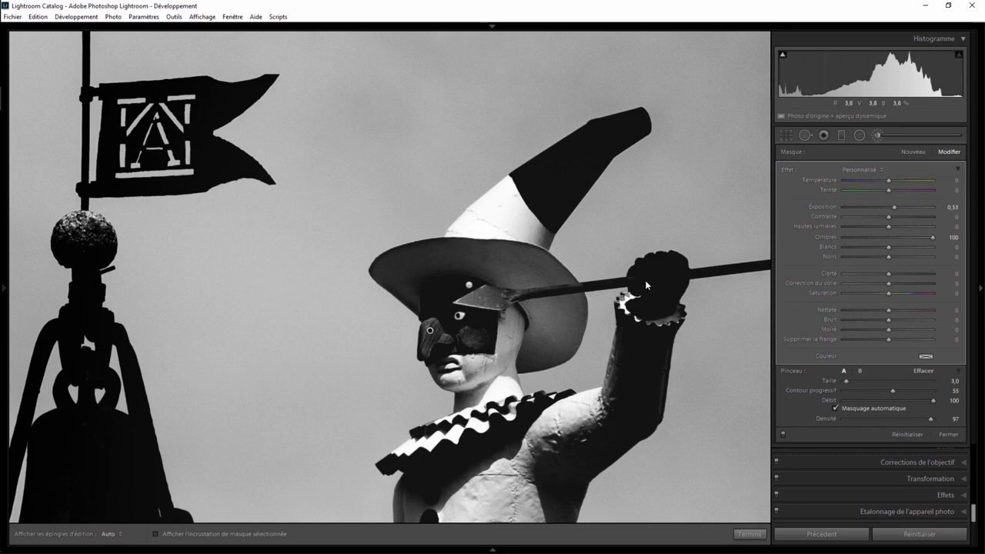
key(bracketright)
key(bracketright)
key(bracketright)
key(h)
drag(617, 306, 367, 323)
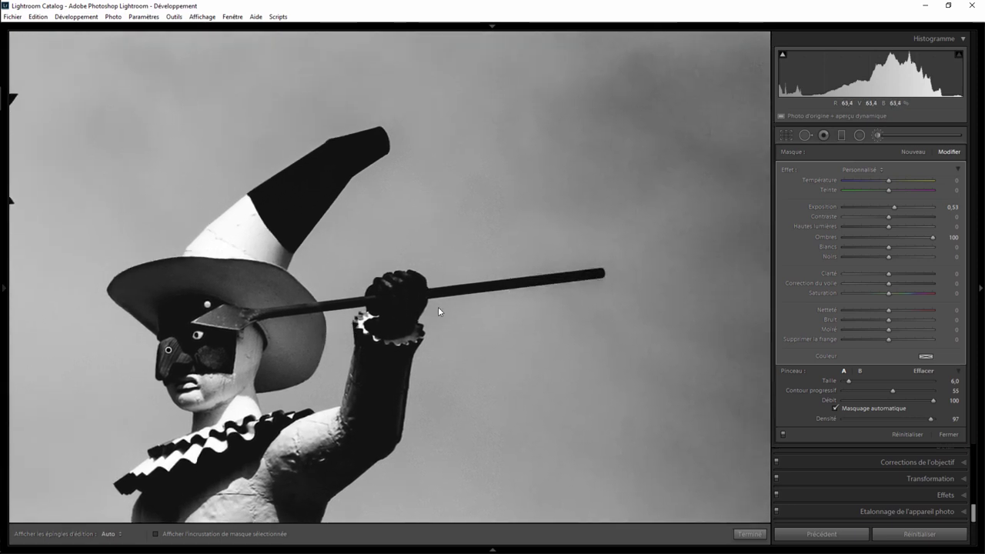
key(bracketleft)
key(bracketleft)
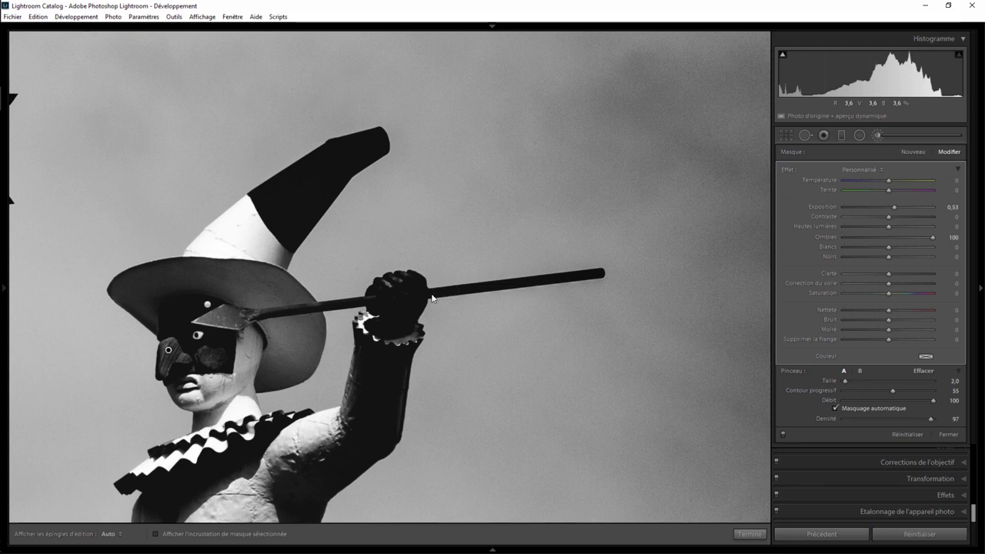
key(h)
key(h)
Step: Start a second brush mask with Shadows around 98 and a larger brush
drag(399, 354, 593, 214)
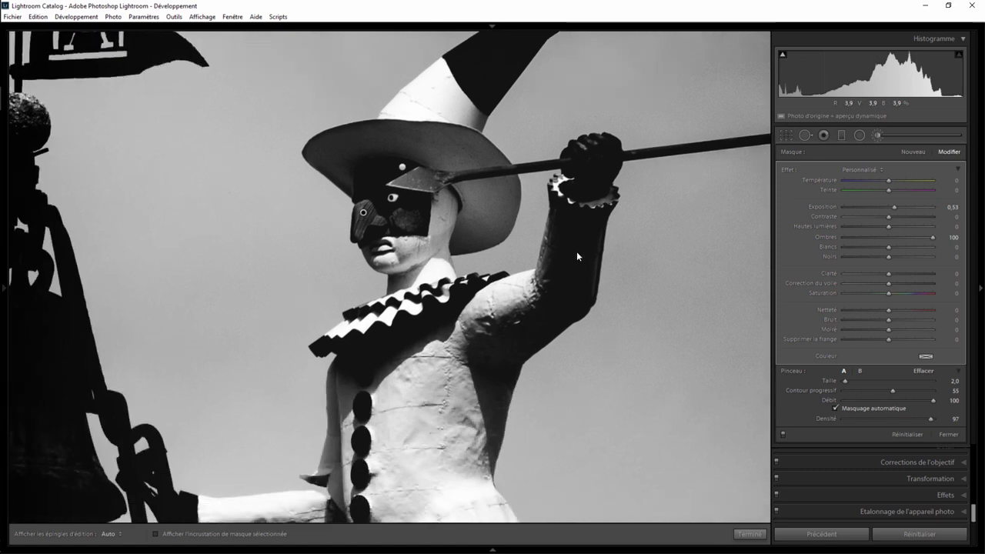
click(916, 151)
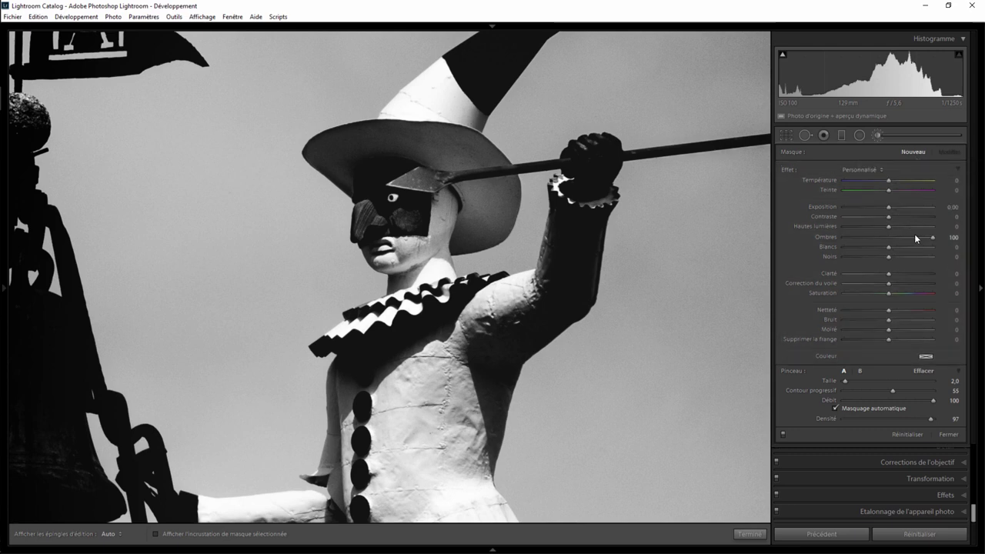
mouse_move(933, 237)
mouse_down()
mouse_move(909, 240)
mouse_move(919, 241)
mouse_up()
scroll(577, 231, up, 5)
key(h)
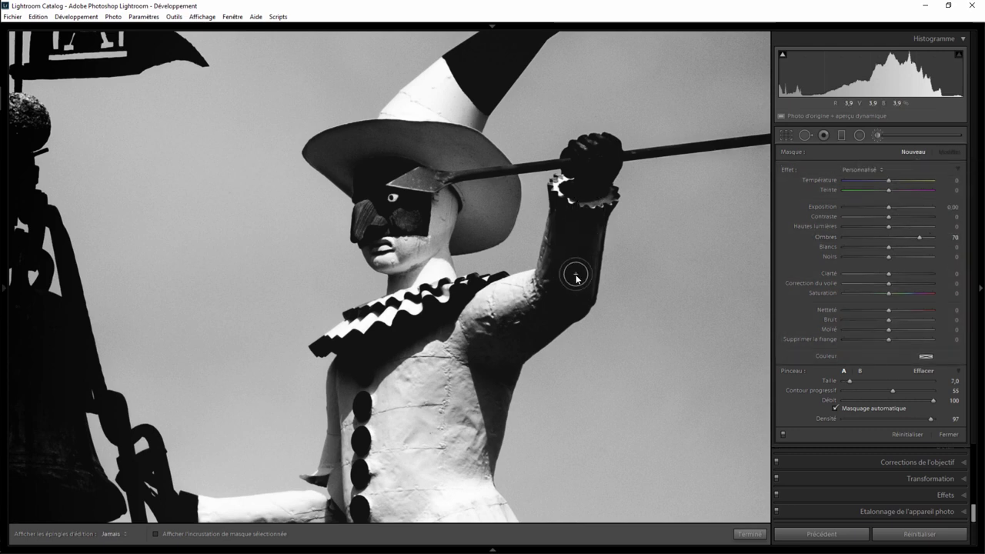
Step: Paint the shadow lift along the harlequin's raised arm, then pan to the bell
mouse_move(575, 277)
mouse_down()
mouse_move(567, 253)
mouse_move(557, 297)
mouse_move(500, 346)
mouse_move(509, 350)
mouse_move(574, 256)
mouse_up()
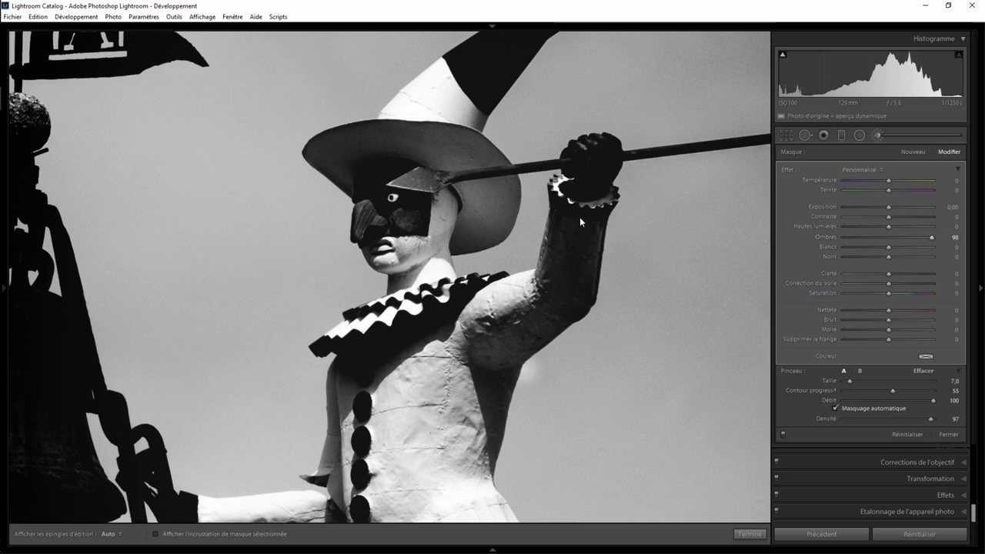
mouse_move(568, 197)
mouse_down()
mouse_move(588, 218)
mouse_move(586, 297)
mouse_up()
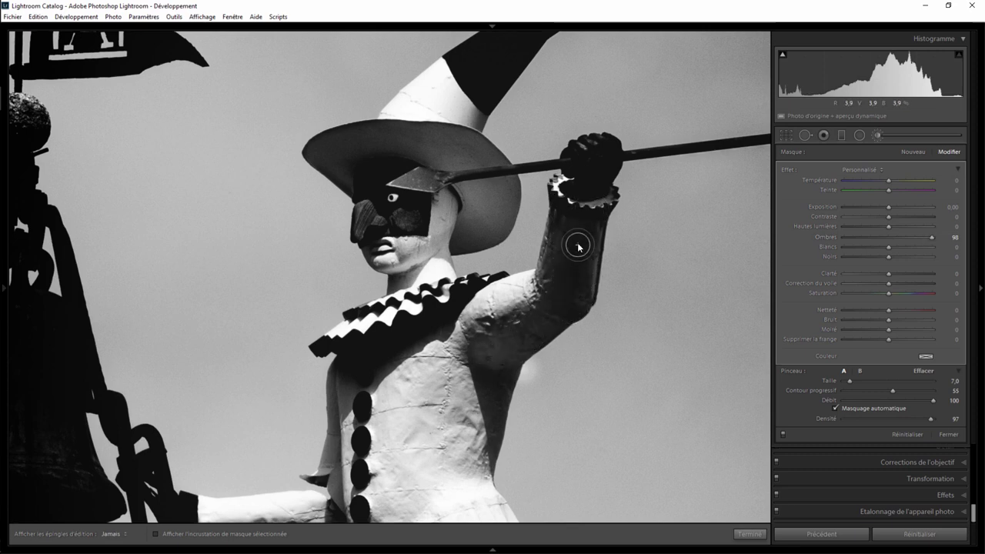
drag(585, 297, 538, 304)
scroll(521, 332, down, 2)
scroll(521, 333, down, 1)
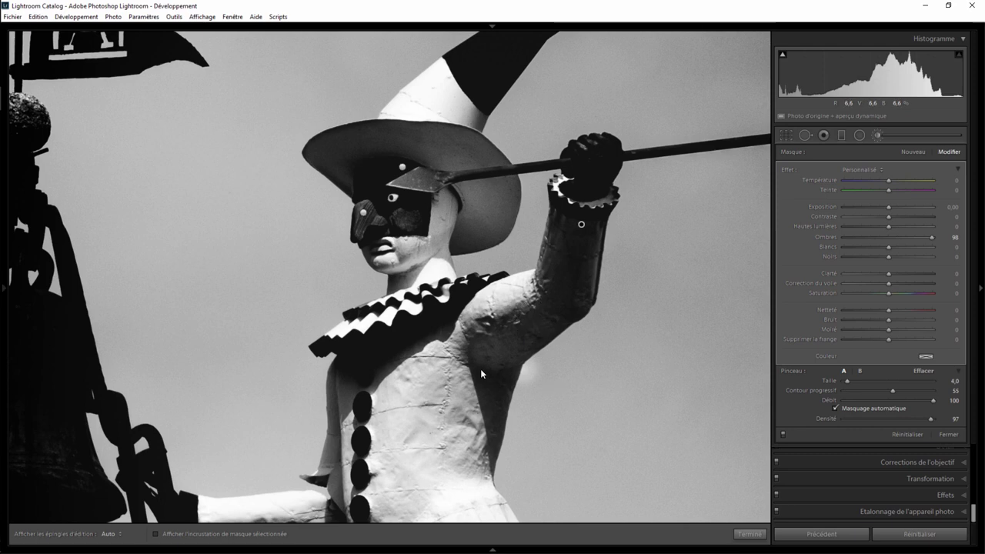
key(h)
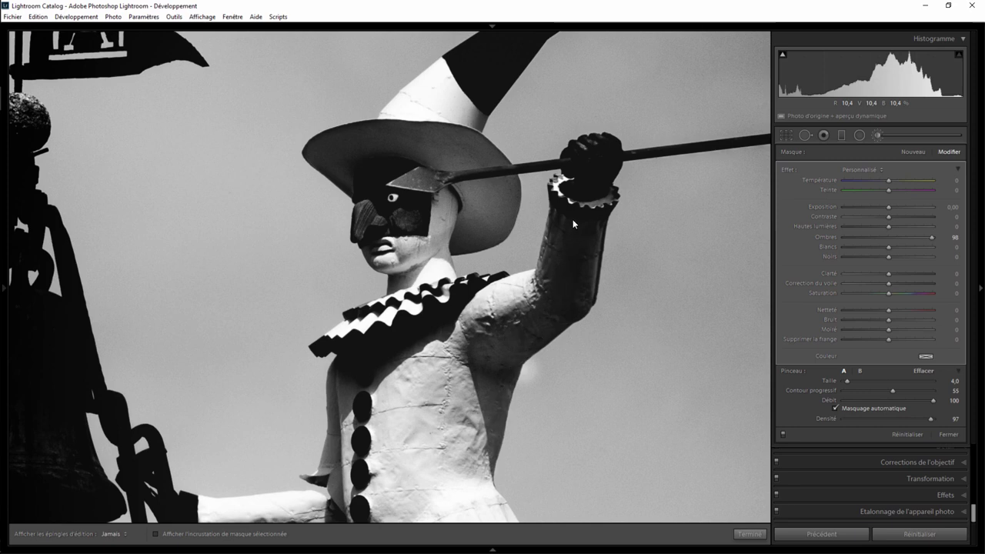
key(h)
drag(393, 400, 628, 262)
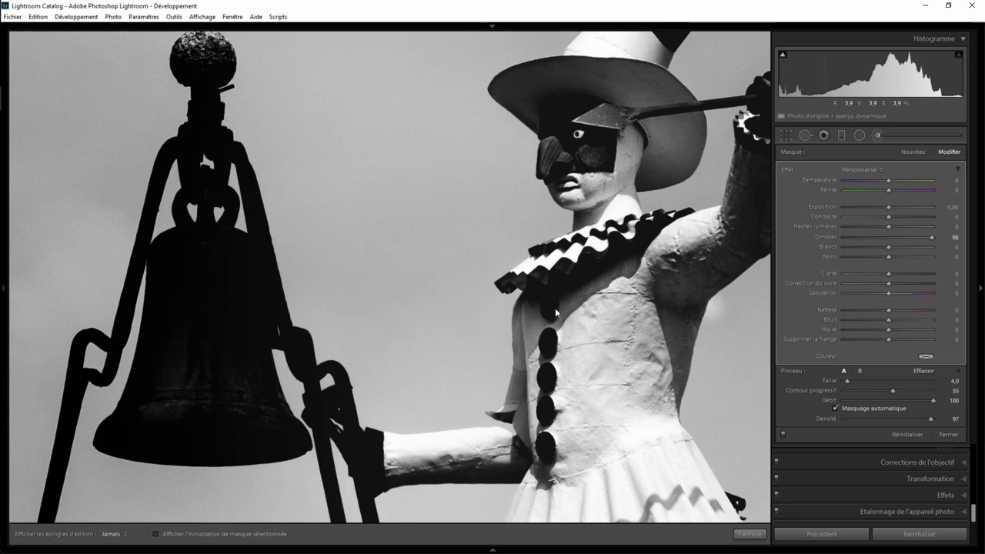
Step: Pan to the bell, check the brush masks with the edit pins, then close the Adjustment Brush
key(h)
drag(397, 471, 538, 397)
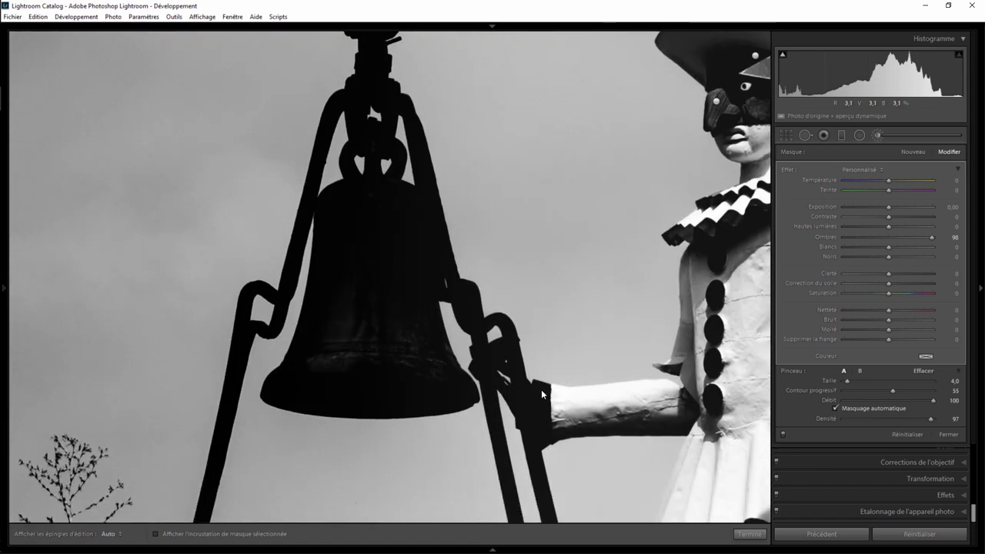
key(h)
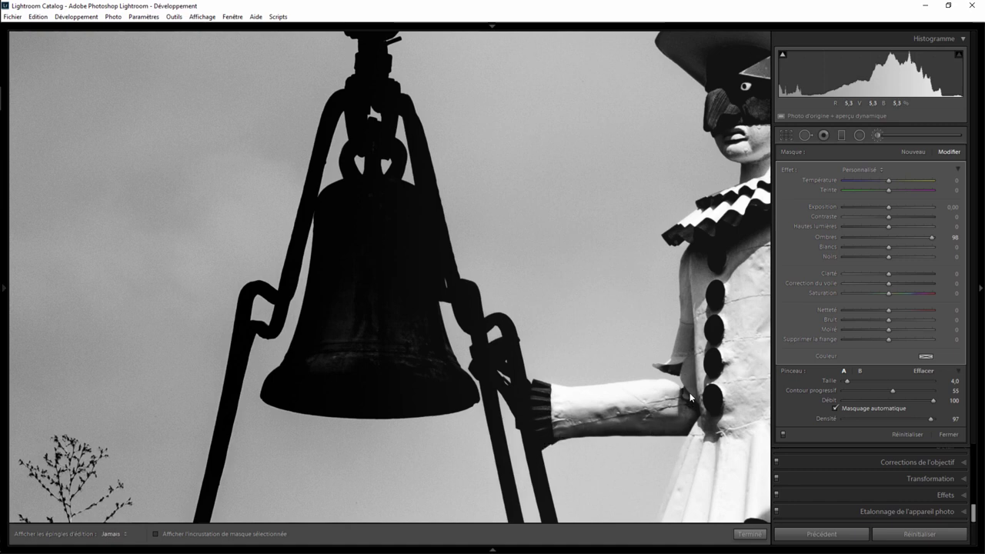
key(h)
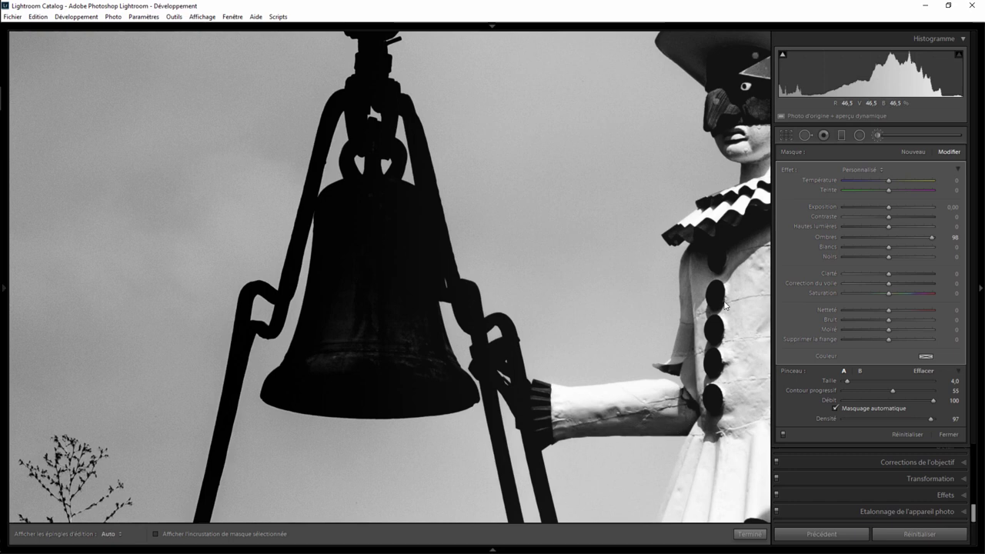
key(h)
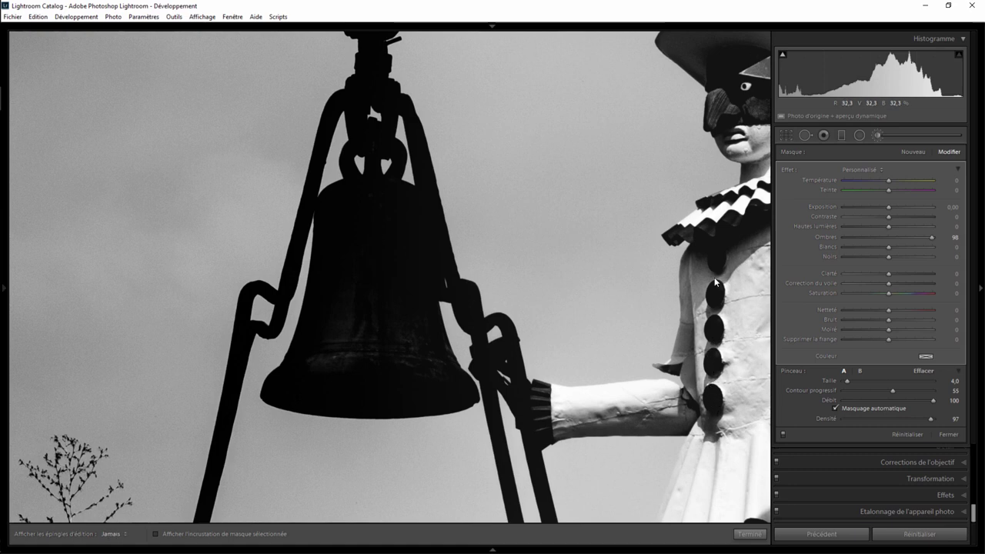
click(749, 534)
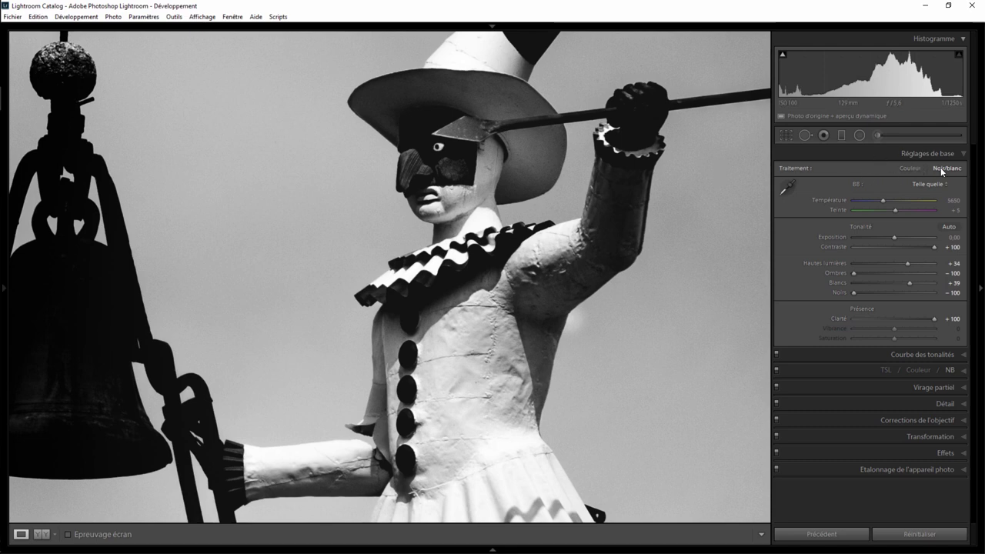
Step: Start a new brush with Shadows reset and Exposure raised, and paint brightening over the fist
click(878, 132)
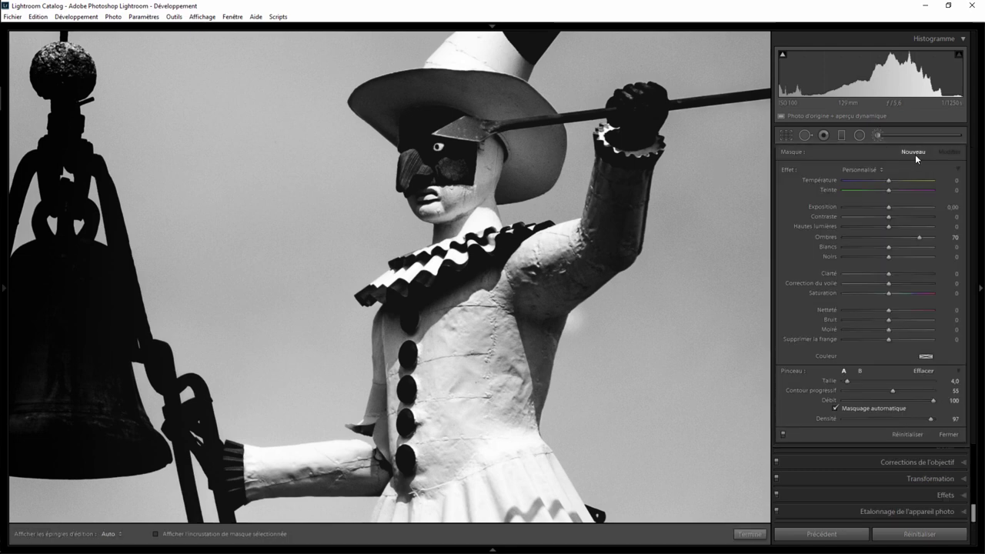
double_click(920, 237)
drag(892, 207, 897, 207)
click(638, 129)
mouse_move(899, 206)
mouse_down()
mouse_move(940, 207)
mouse_move(913, 206)
mouse_up()
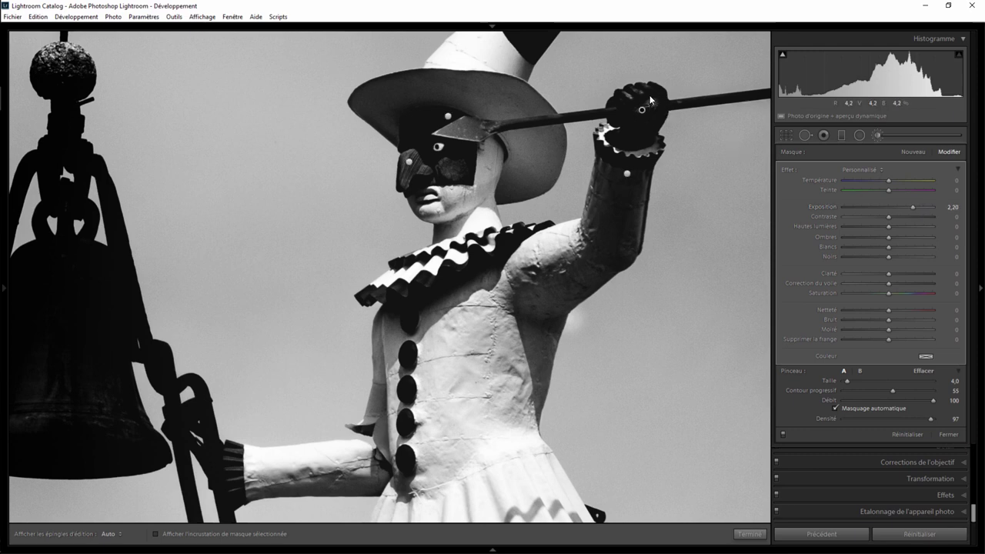
key(h)
drag(623, 106, 626, 117)
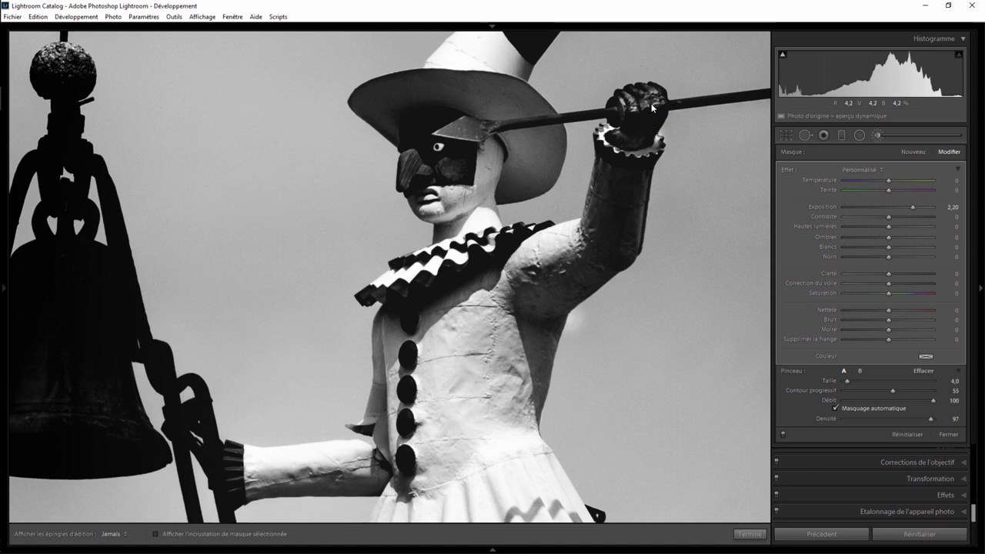
Step: Inspect the fist mask with the edit pins, then delete that brightening mask
key(h)
key(alt)
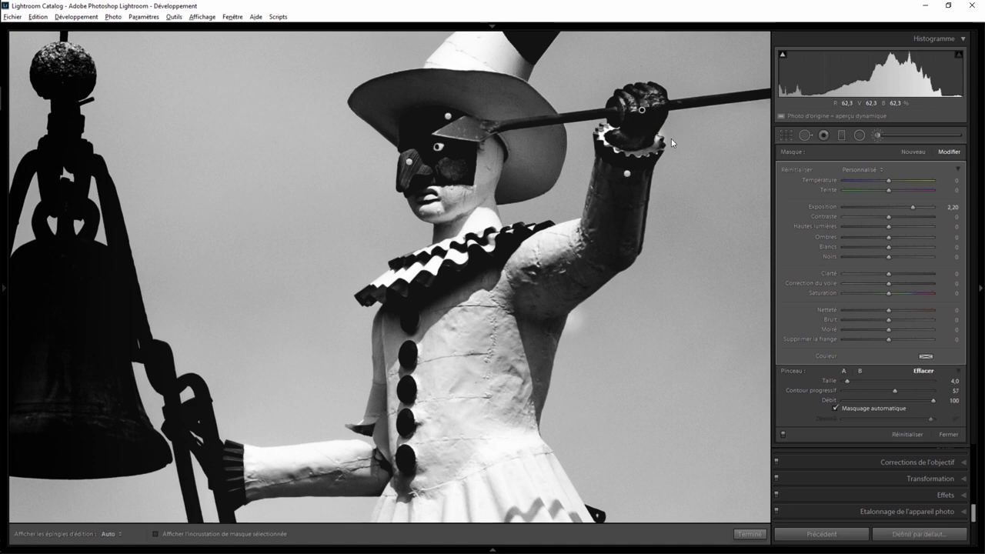
key(h)
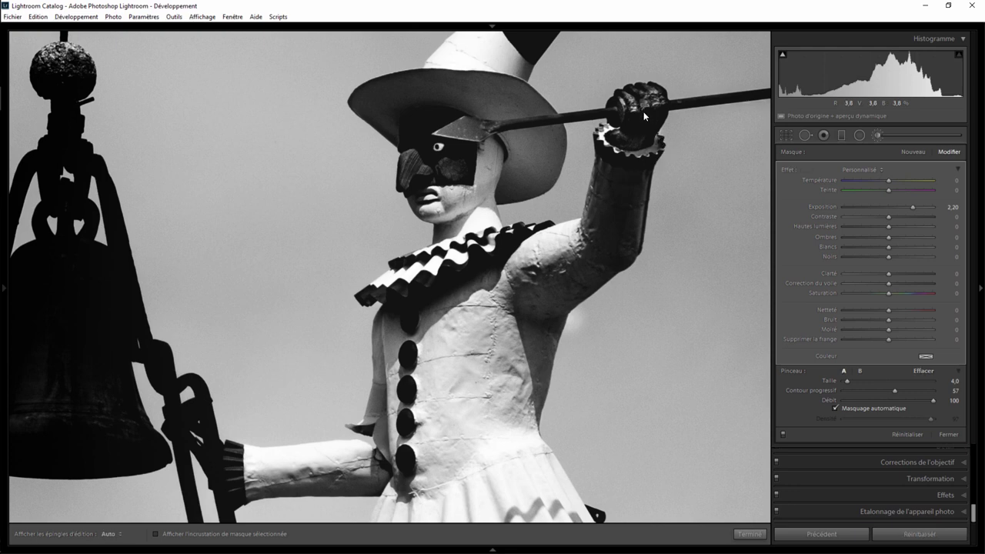
key(h)
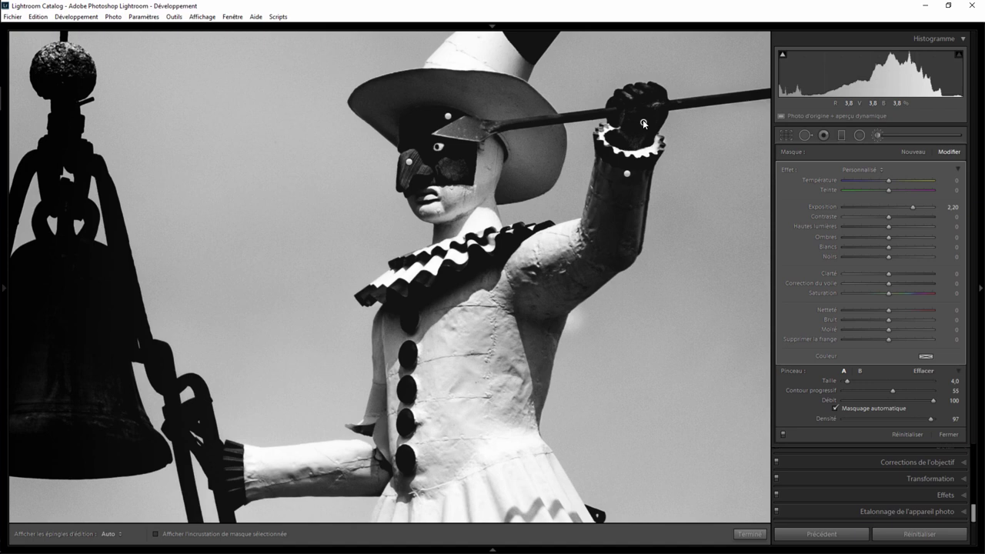
key(Delete)
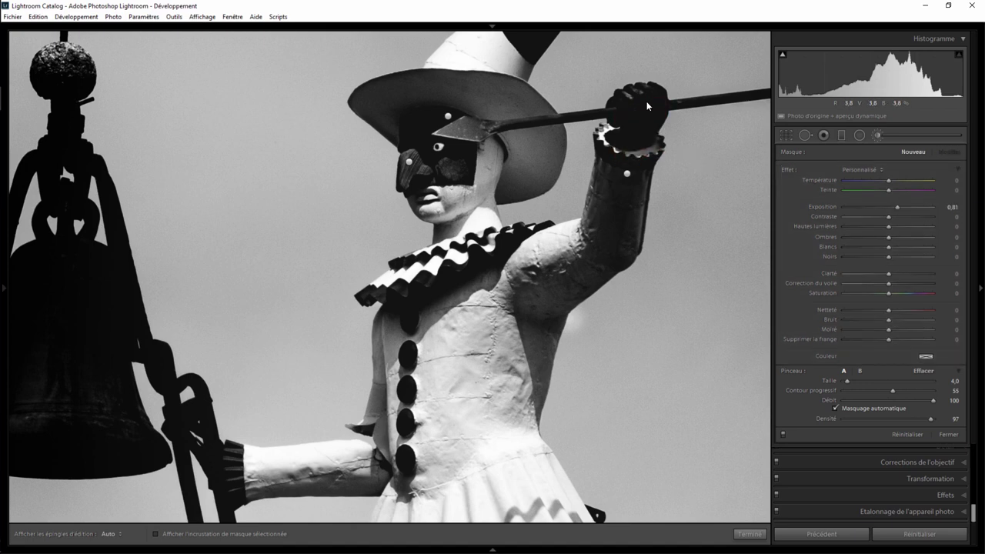
key(h)
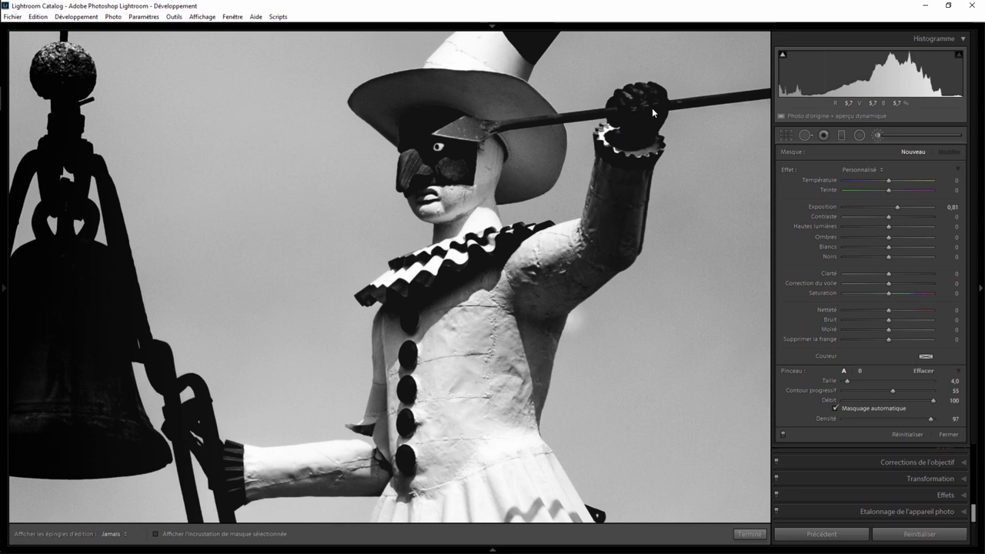
Step: Repaint the figure's brightening mask at Exposure 1.46 and Shadows 16, and finish brushing
click(659, 119)
mouse_move(897, 207)
mouse_down()
mouse_move(924, 207)
mouse_move(909, 207)
mouse_up()
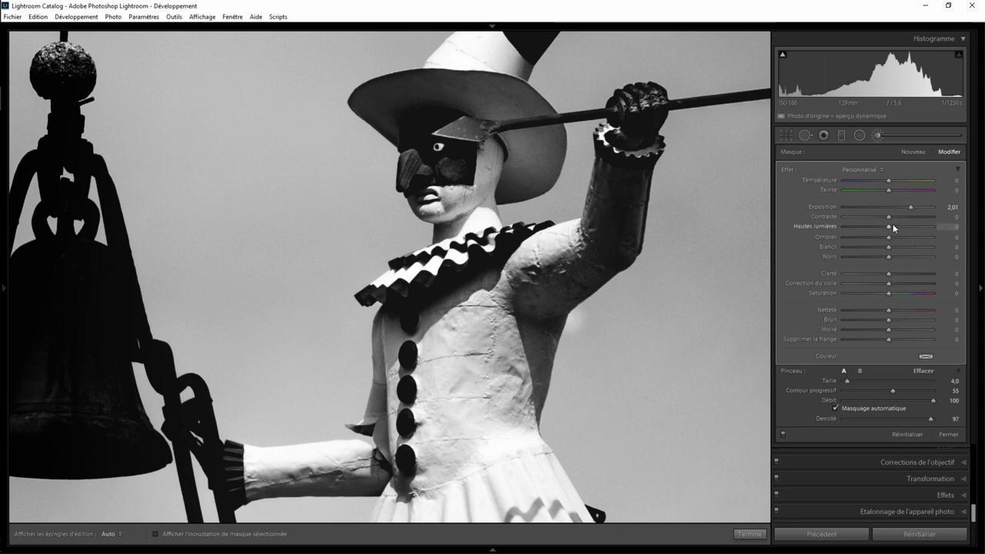
mouse_move(889, 237)
mouse_down()
mouse_move(903, 237)
mouse_move(895, 236)
mouse_up()
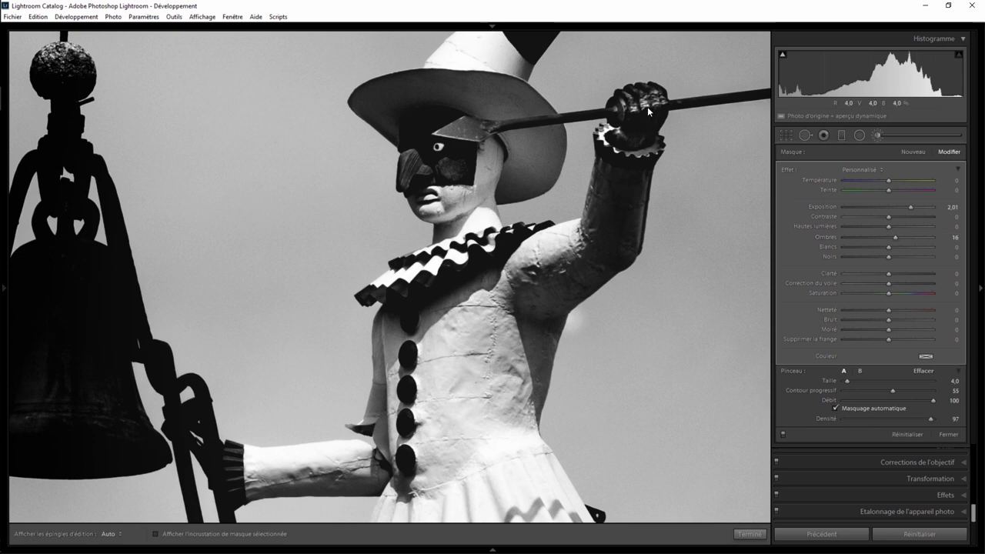
key(h)
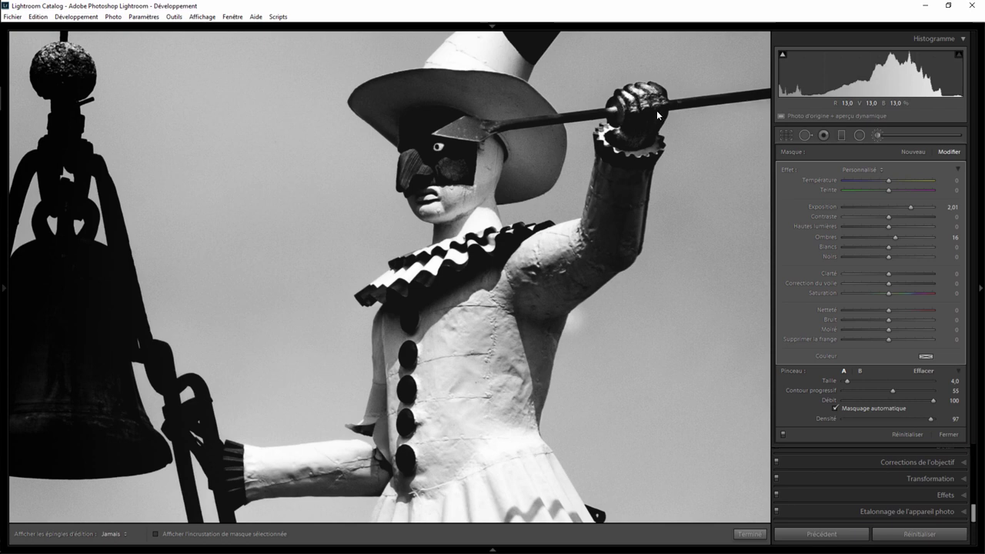
key(h)
key(alt)
drag(910, 204, 905, 206)
mouse_move(612, 205)
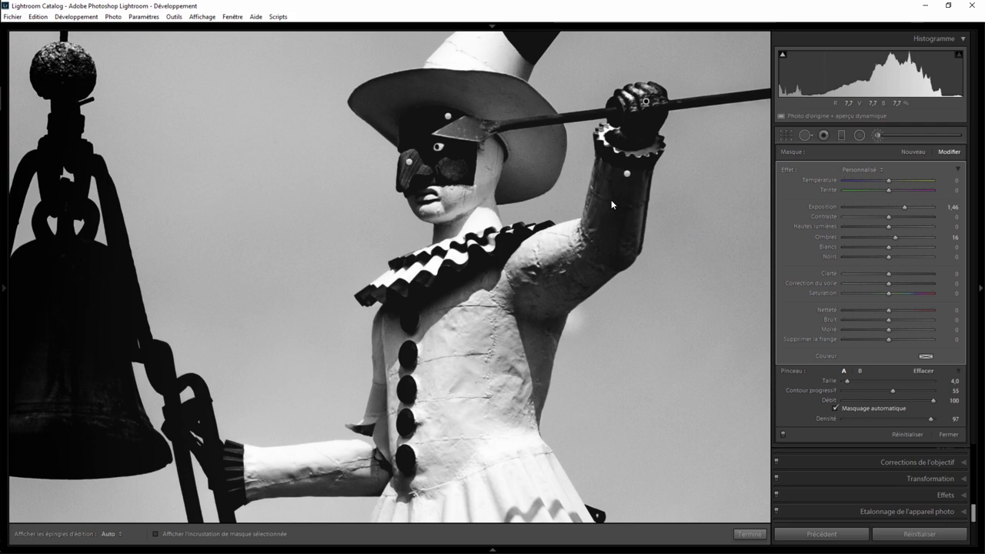
click(749, 533)
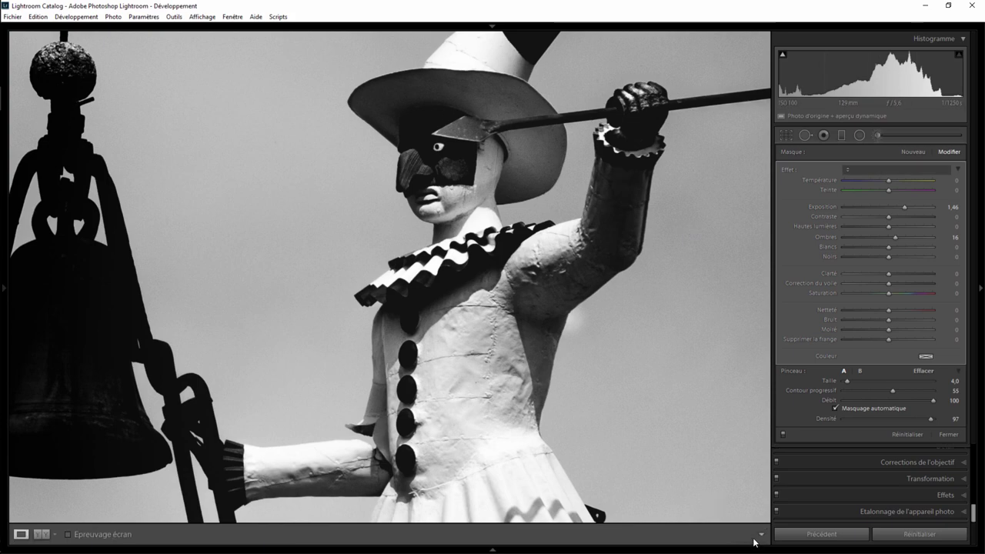
Step: Lower the figure's brush adjustment Exposure to 0.76
click(539, 324)
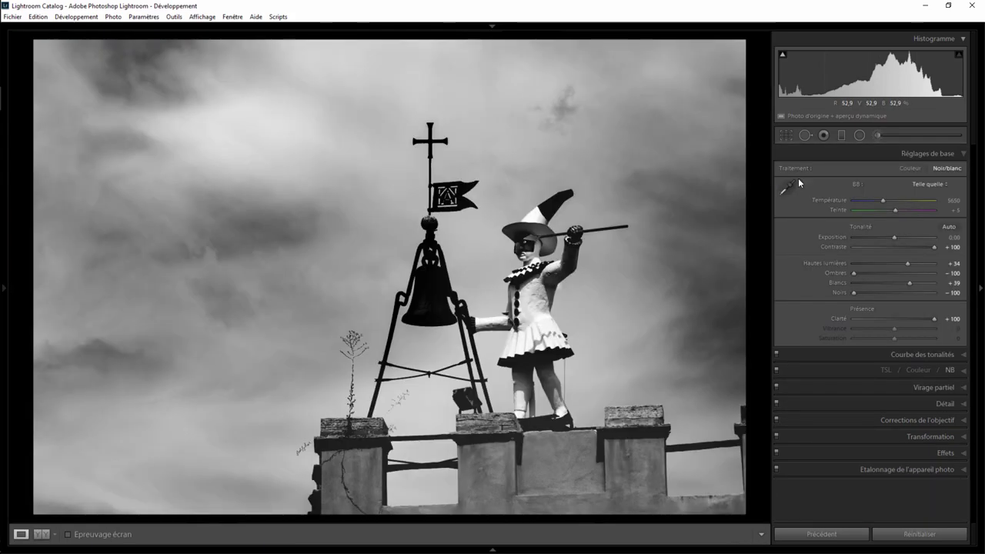
click(880, 138)
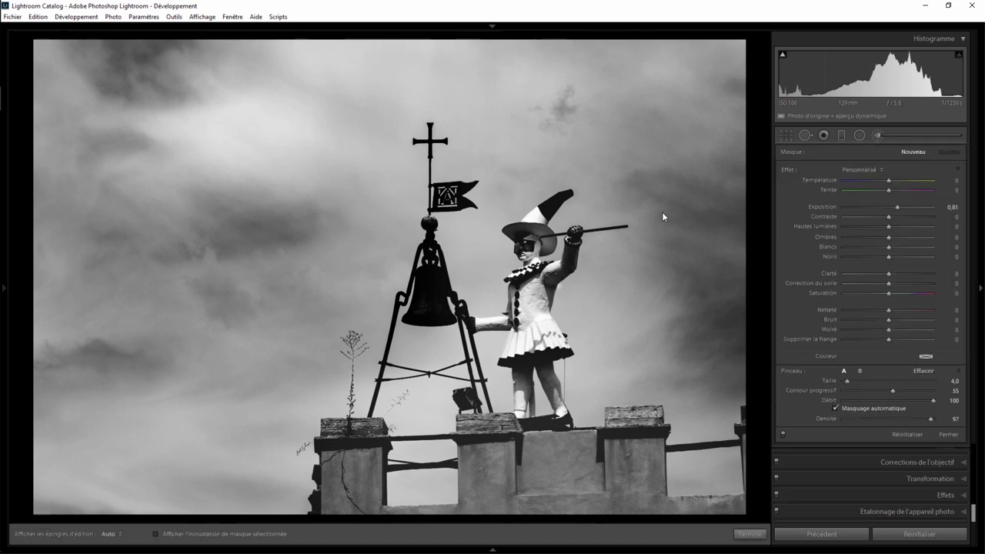
click(577, 234)
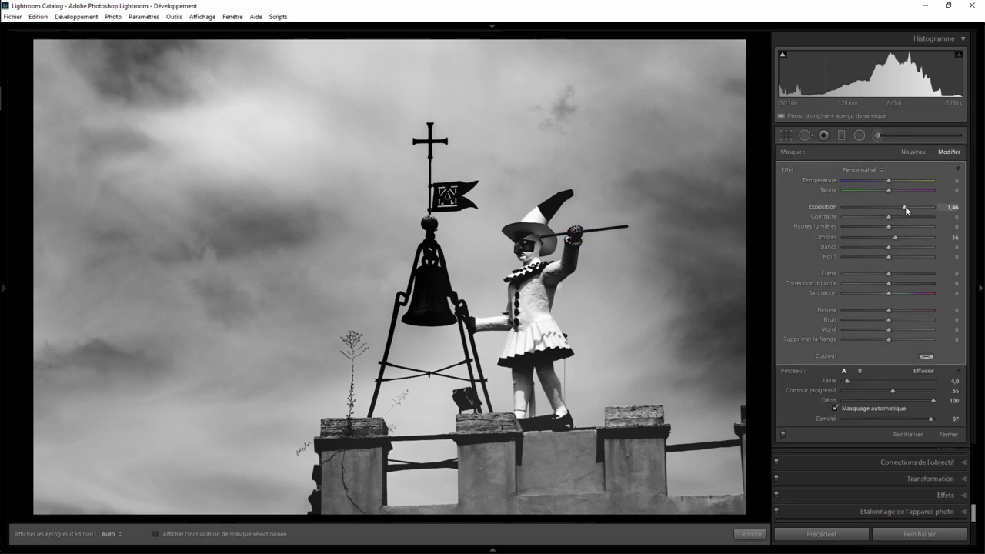
drag(902, 207, 898, 206)
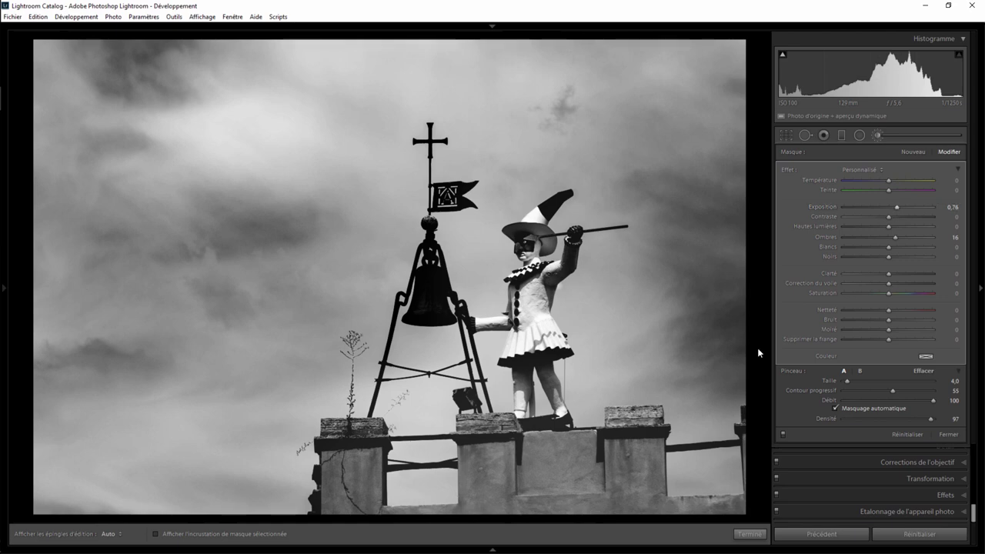
click(750, 534)
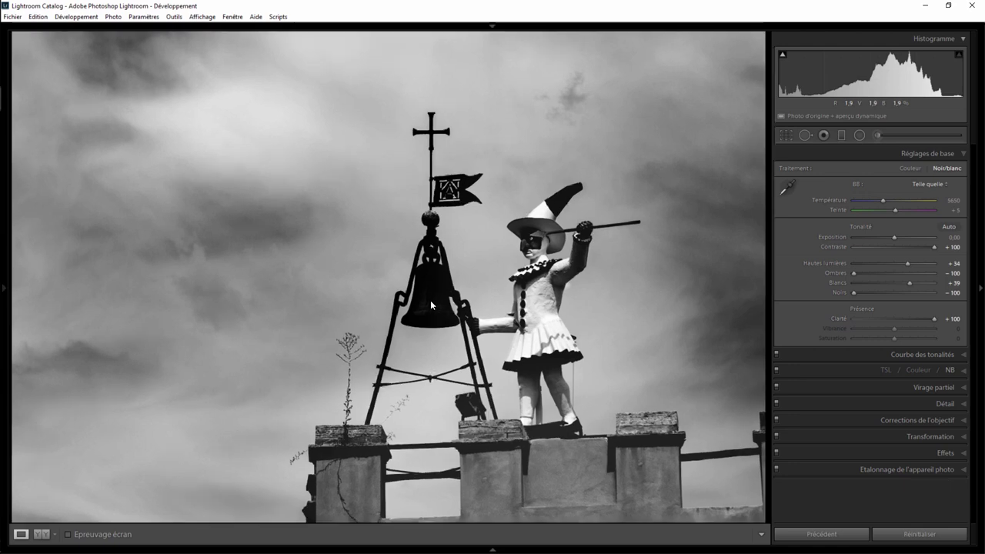
Step: Paint the bell's lower and upper body with a new Exposure 0.81, Shadows 77 brush
click(430, 301)
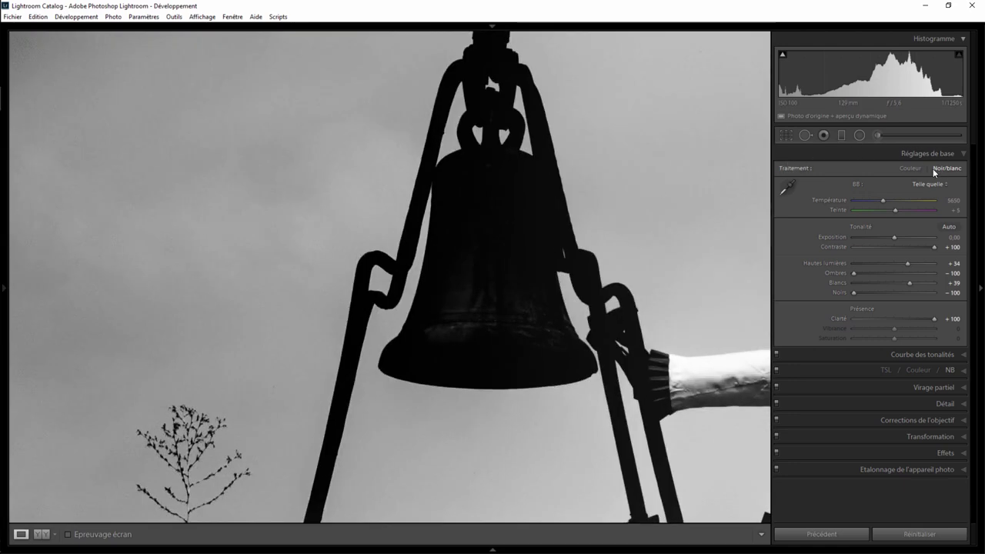
click(881, 134)
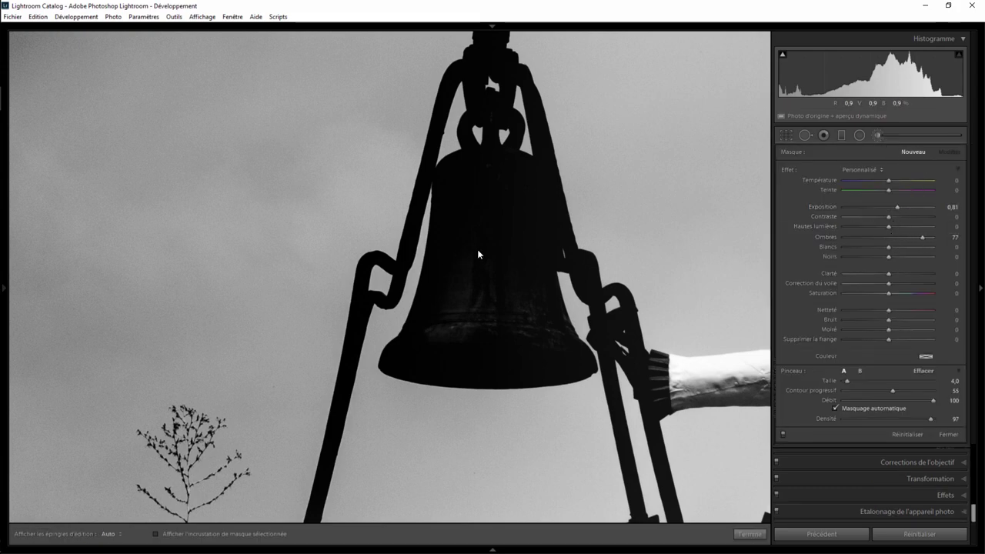
key(bracketright)
key(h)
mouse_move(494, 213)
mouse_down()
mouse_move(509, 323)
mouse_move(477, 232)
mouse_move(439, 315)
mouse_move(479, 186)
mouse_move(510, 213)
mouse_move(530, 197)
mouse_move(537, 337)
mouse_move(548, 311)
mouse_move(565, 363)
mouse_move(451, 363)
mouse_move(478, 335)
mouse_move(398, 358)
mouse_up()
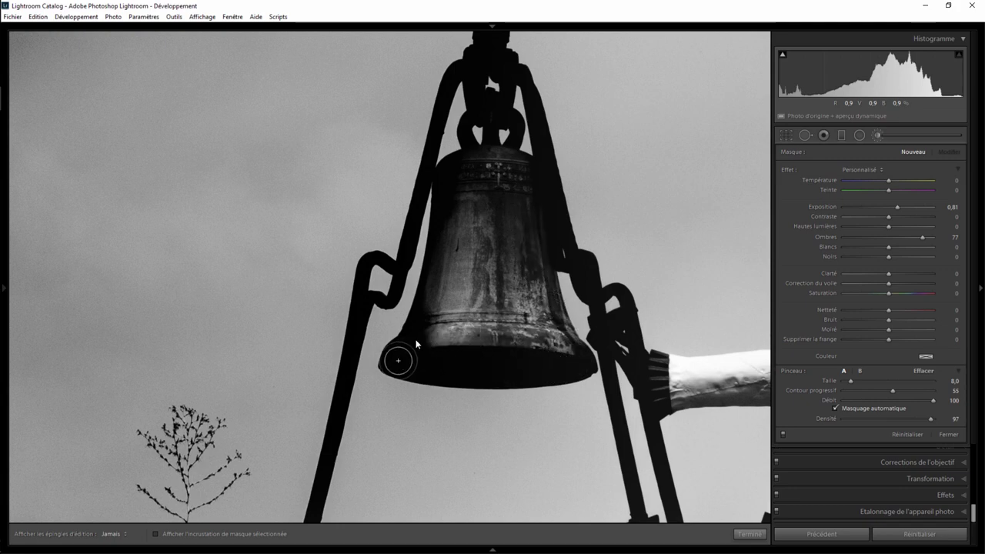
mouse_move(455, 246)
mouse_down()
mouse_move(466, 164)
mouse_move(456, 177)
mouse_up()
scroll(453, 240, down, 3)
key(h)
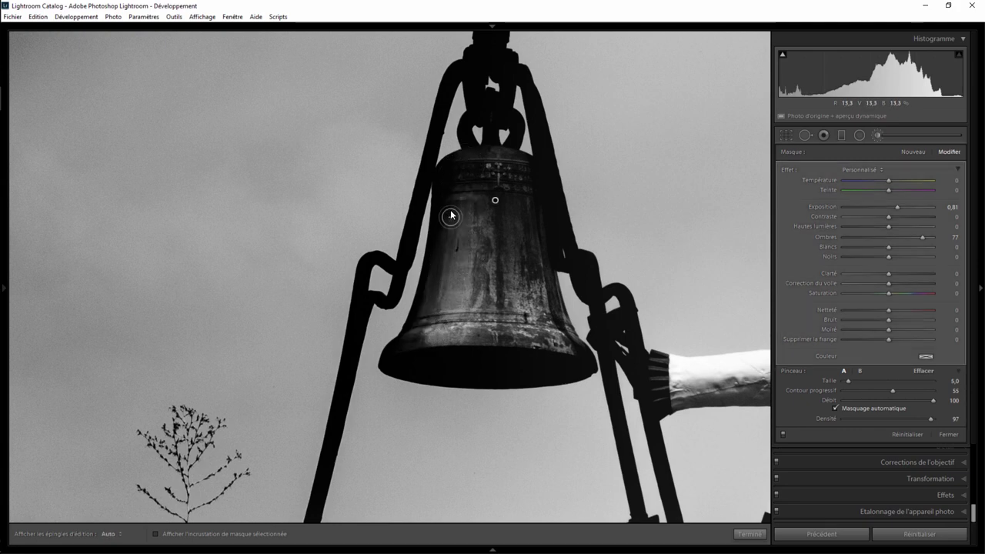
key(h)
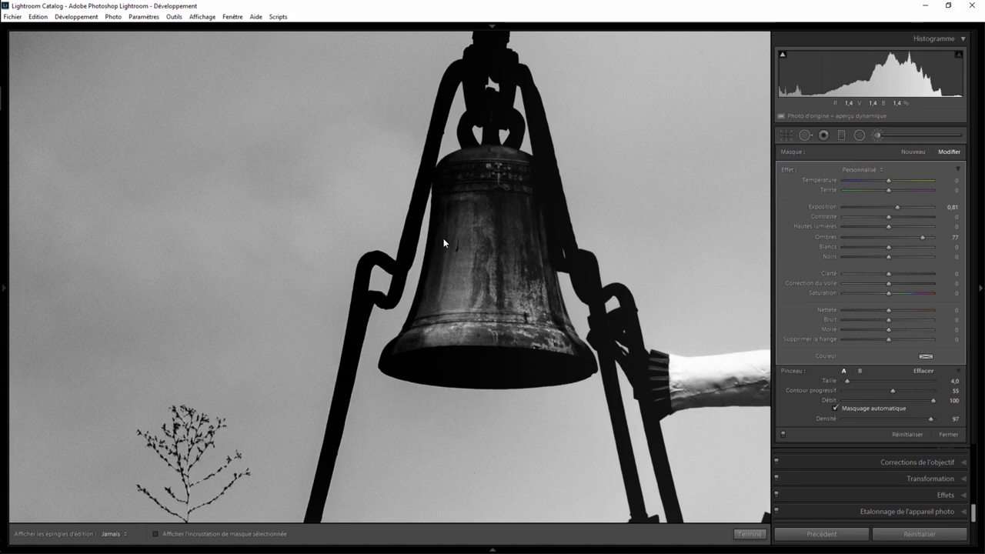
key(h)
click(749, 536)
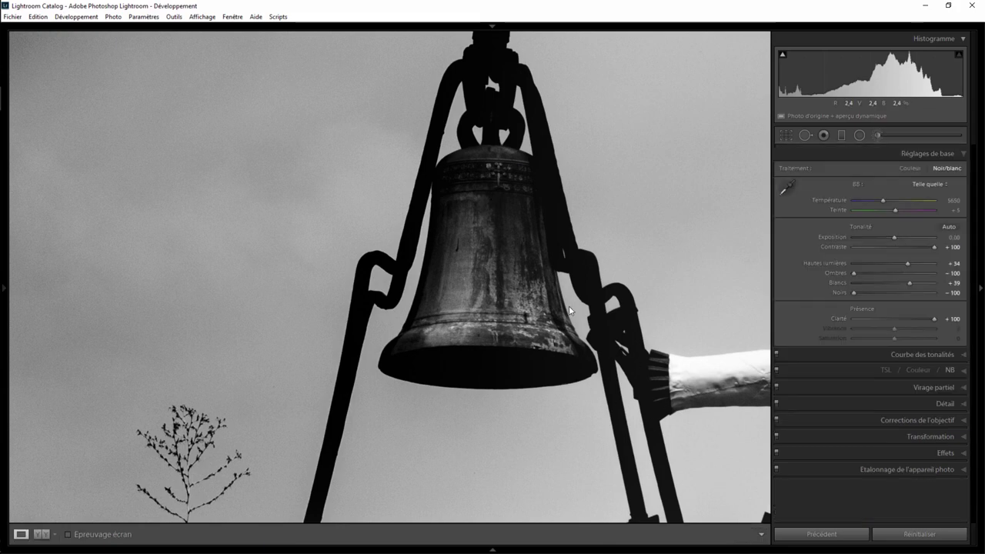
Step: Zoom on the bell, select its brush adjustment, and check its mask with the edit pins
click(497, 234)
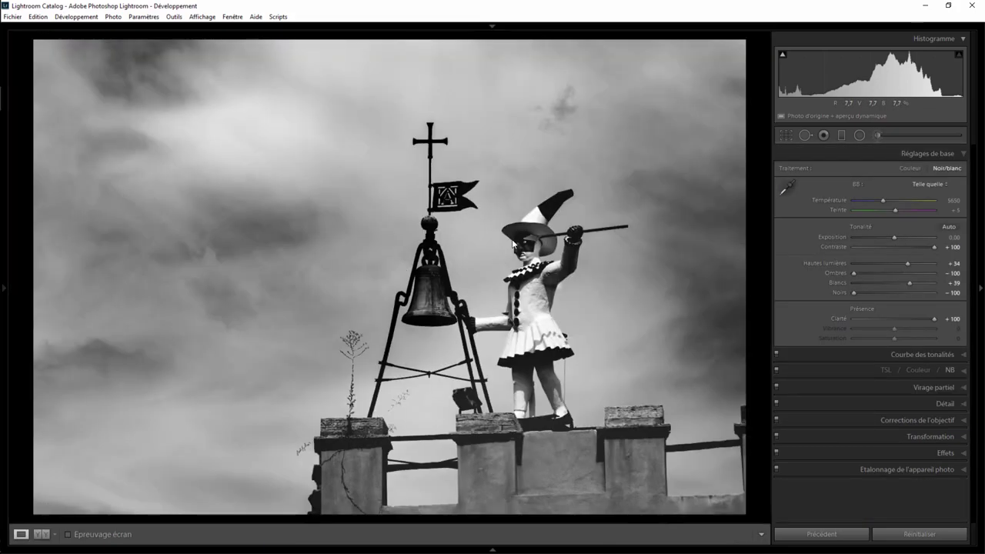
click(444, 297)
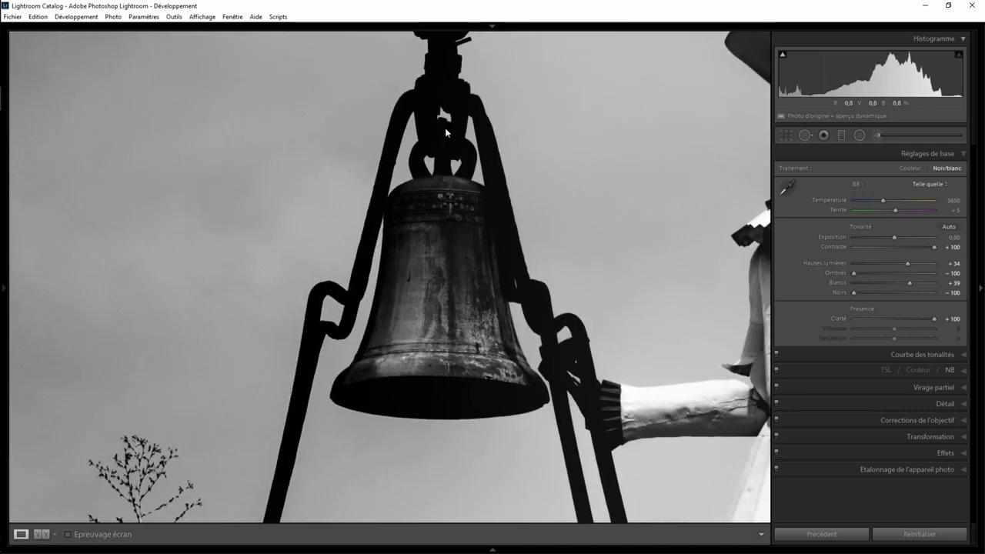
click(879, 132)
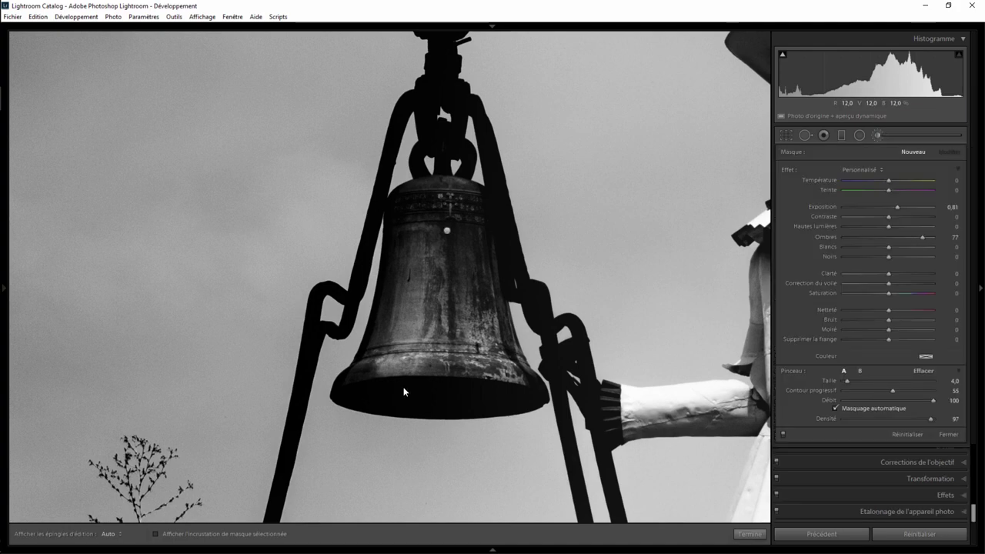
click(447, 231)
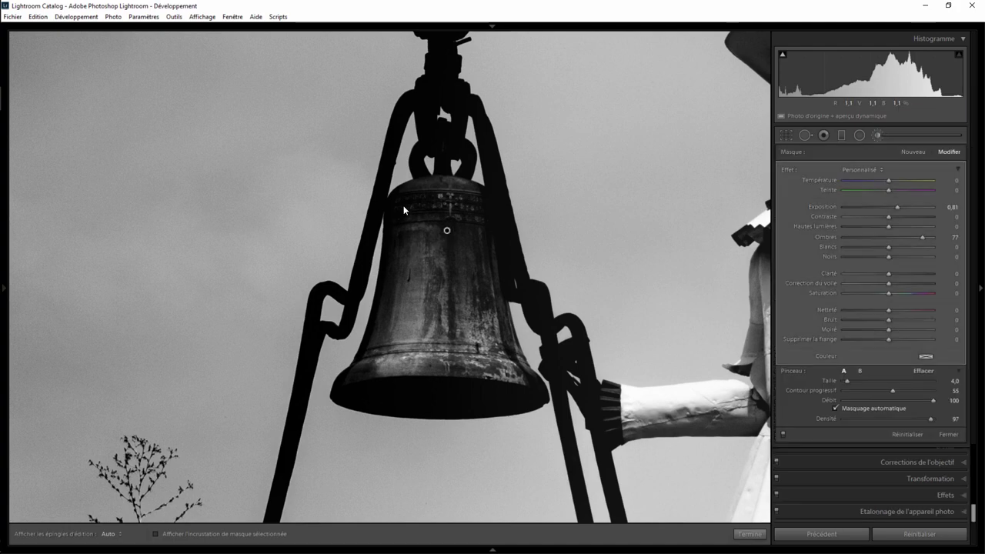
key(h)
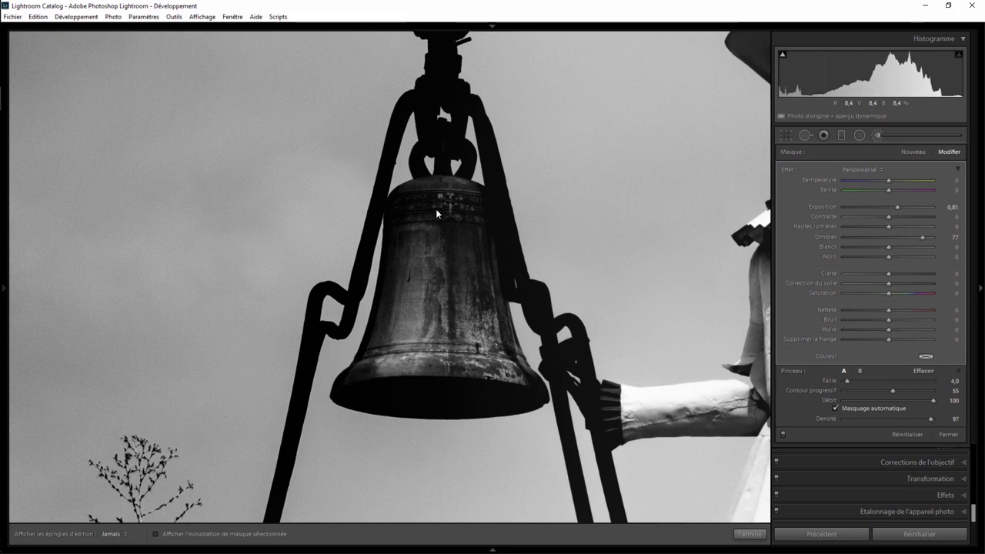
key(h)
key(h)
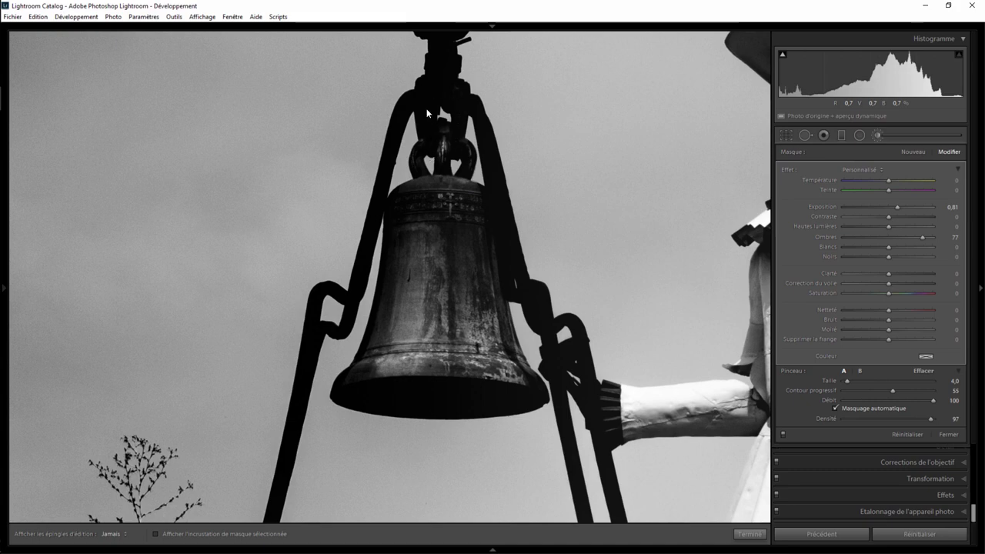
key(h)
Step: Pan up to the finial, cross and flag, and start a new brush mask
drag(438, 68, 442, 194)
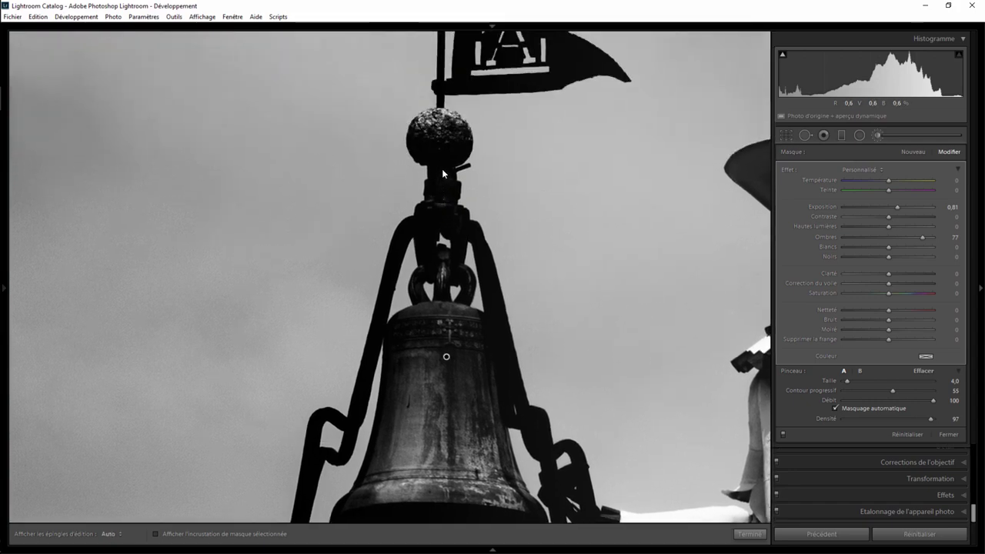
key(h)
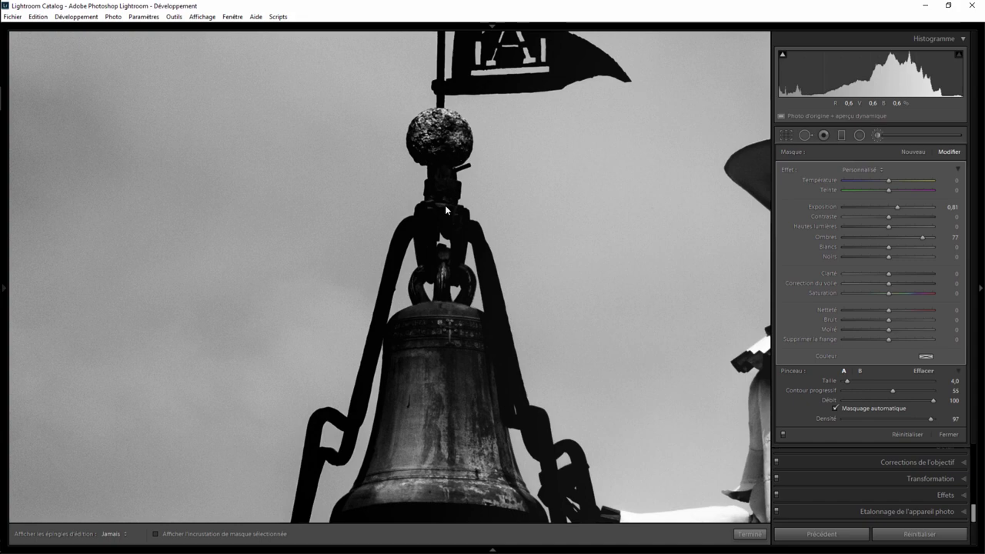
key(h)
drag(506, 53, 473, 281)
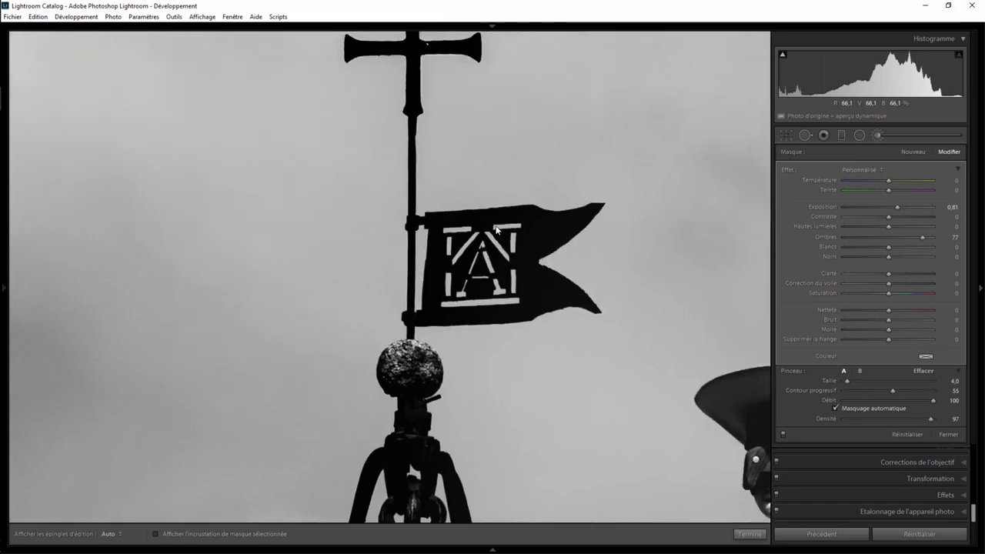
click(912, 153)
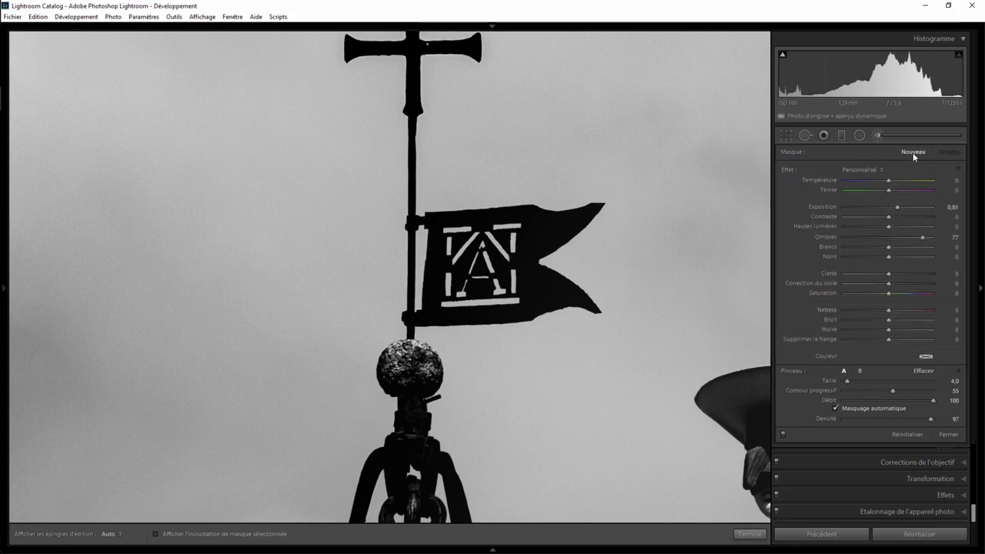
Step: Reset the brush effects and paint the flag's emblem with Shadows 63
double_click(784, 171)
drag(890, 238, 908, 244)
scroll(518, 235, up, 4)
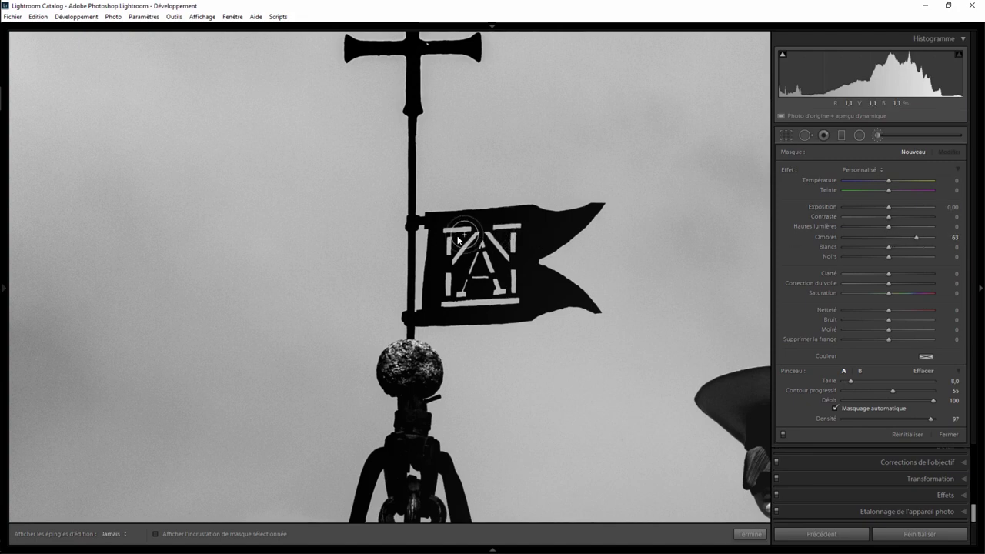
key(h)
mouse_move(513, 293)
mouse_down()
mouse_move(439, 308)
mouse_move(452, 256)
mouse_move(461, 286)
mouse_move(492, 254)
mouse_move(455, 289)
mouse_move(477, 256)
mouse_move(457, 257)
mouse_move(496, 269)
mouse_move(478, 262)
mouse_up()
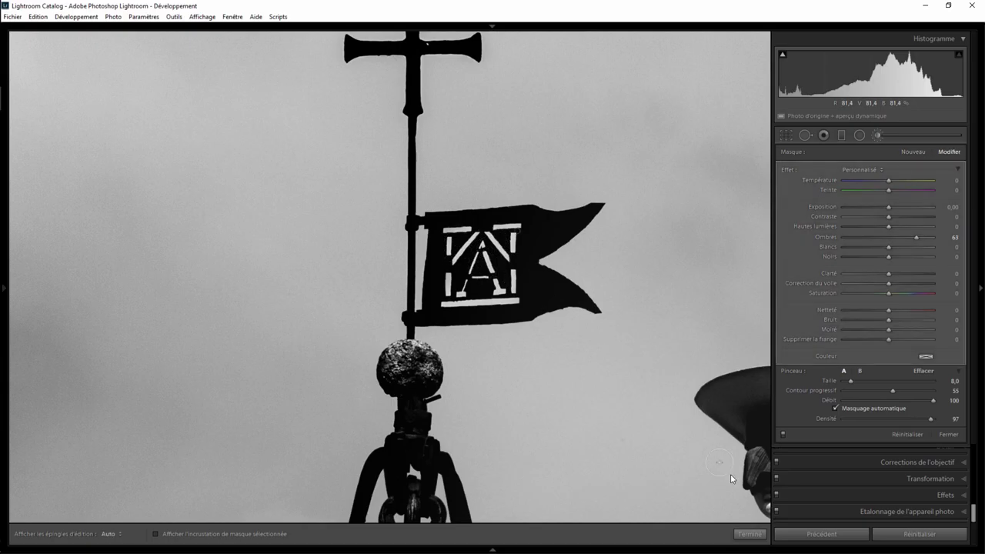
click(748, 534)
click(584, 314)
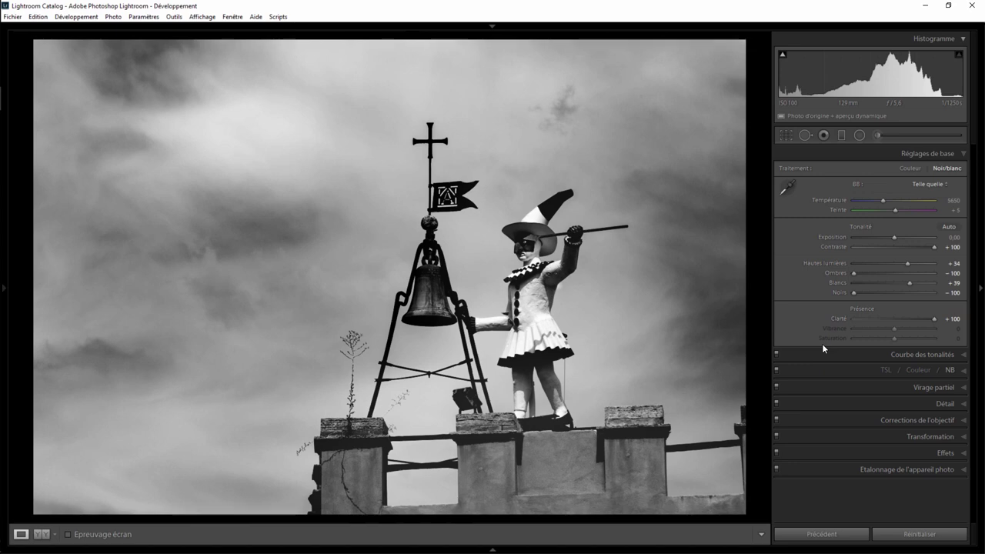
click(785, 136)
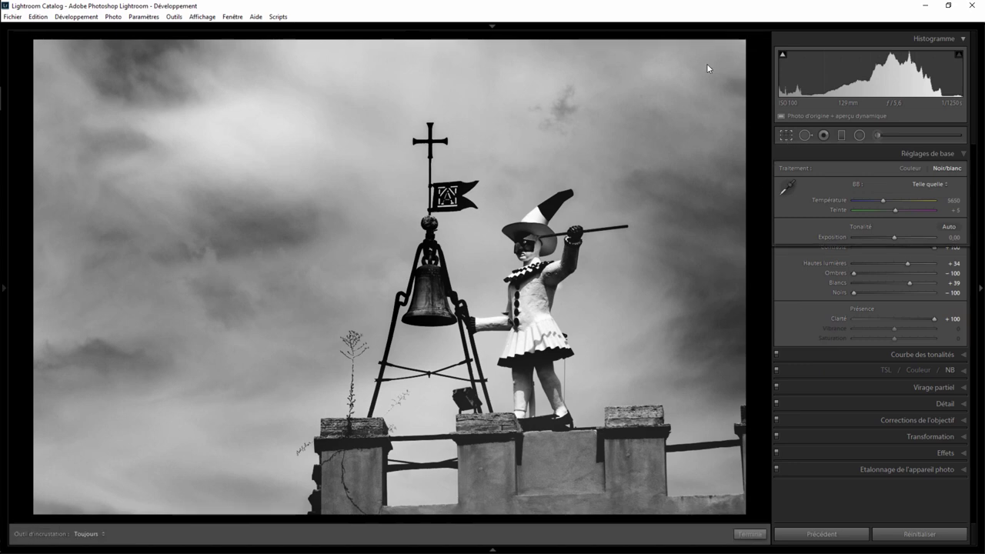
drag(748, 44, 737, 50)
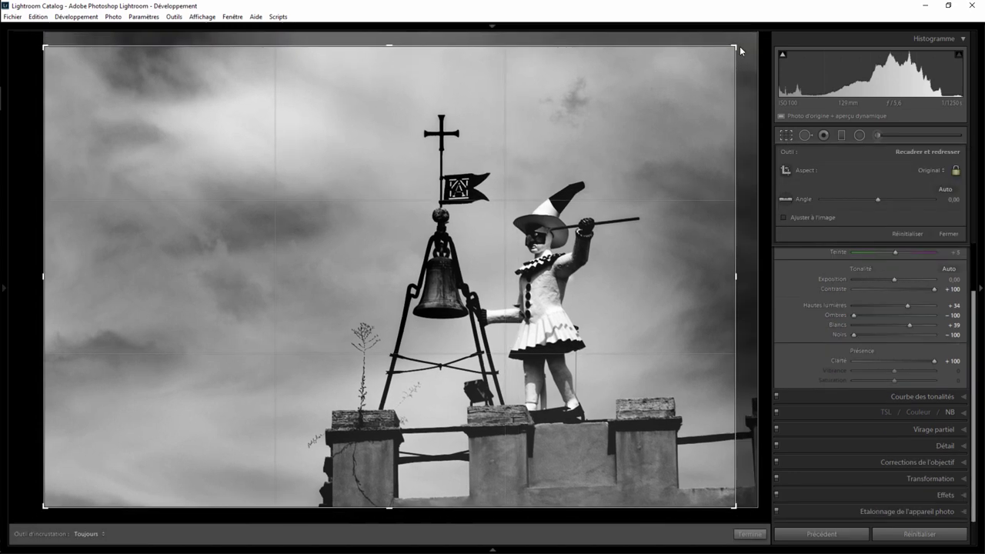
click(749, 533)
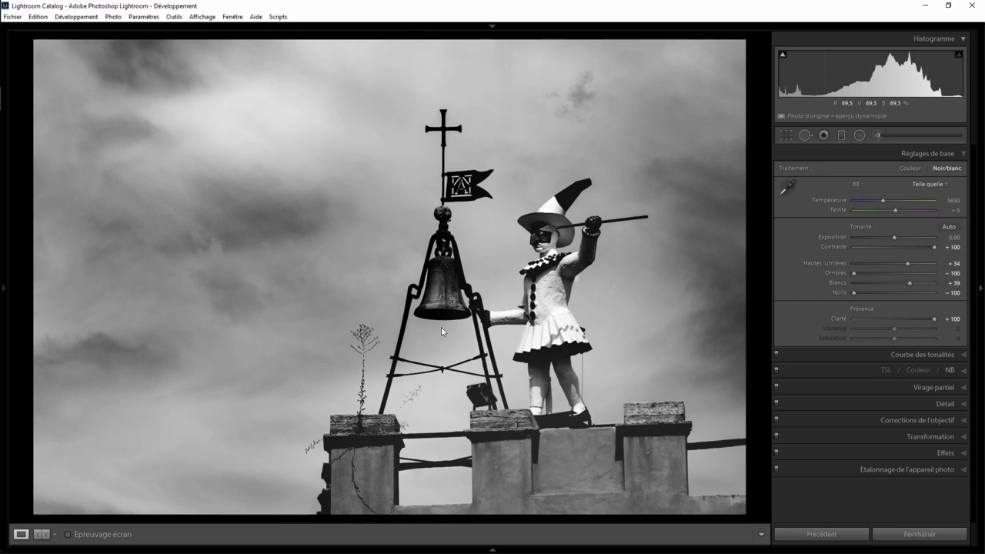
Step: Change the bell's brush adjustment to Shadows 78 and Contrast −33
click(450, 277)
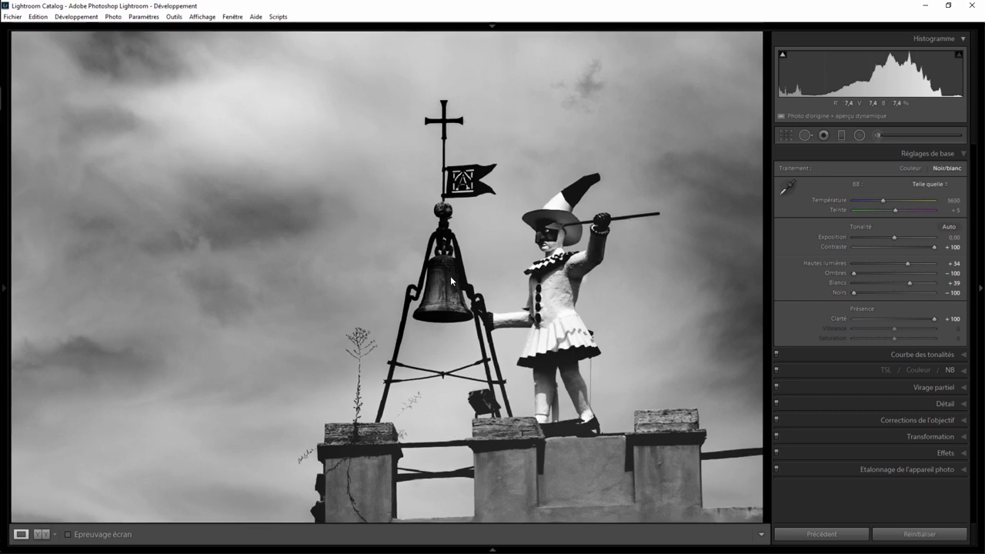
click(876, 135)
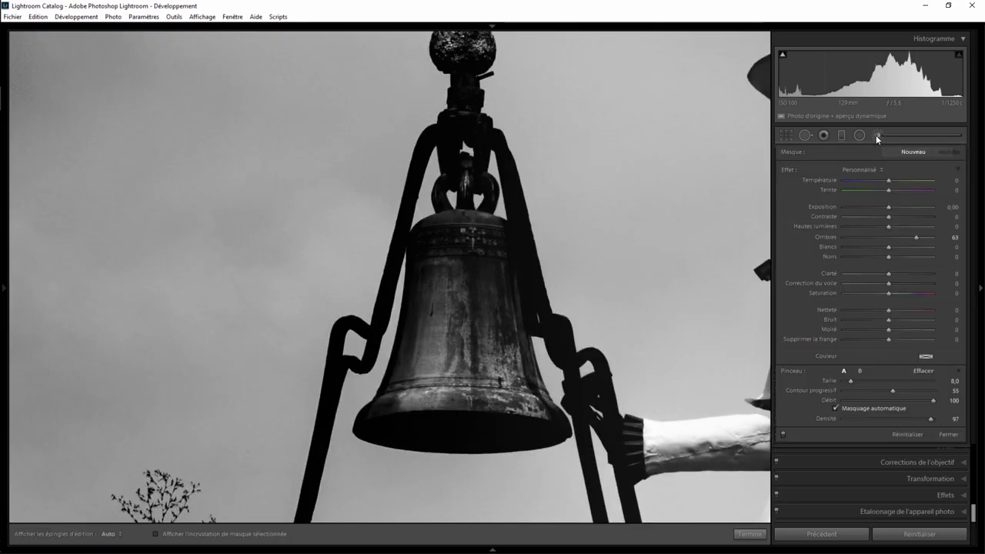
click(469, 264)
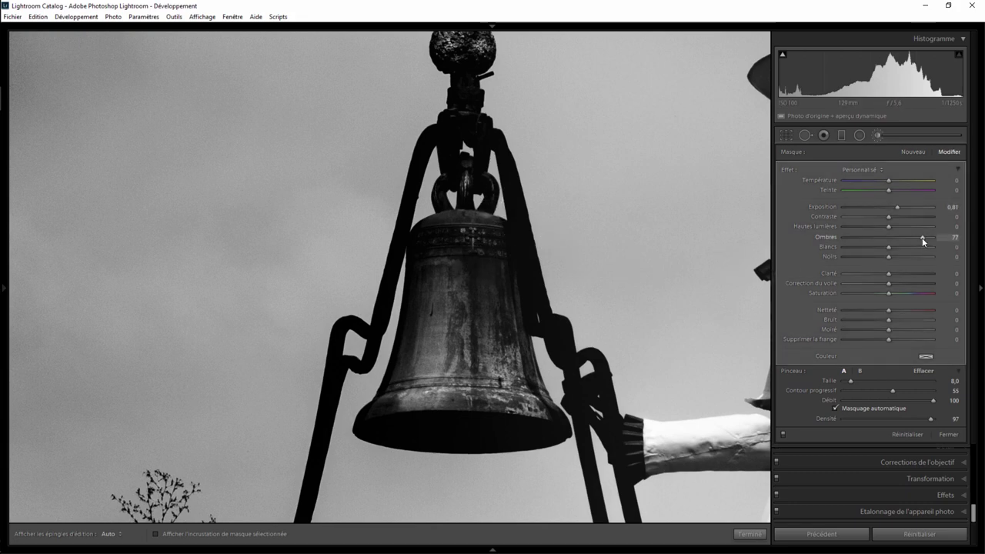
drag(924, 237, 926, 237)
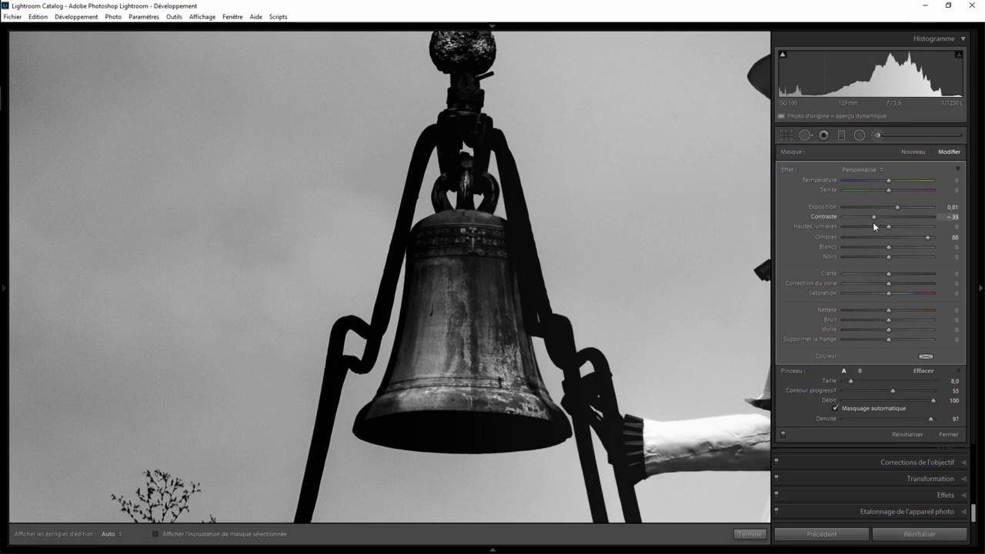
click(873, 217)
click(922, 237)
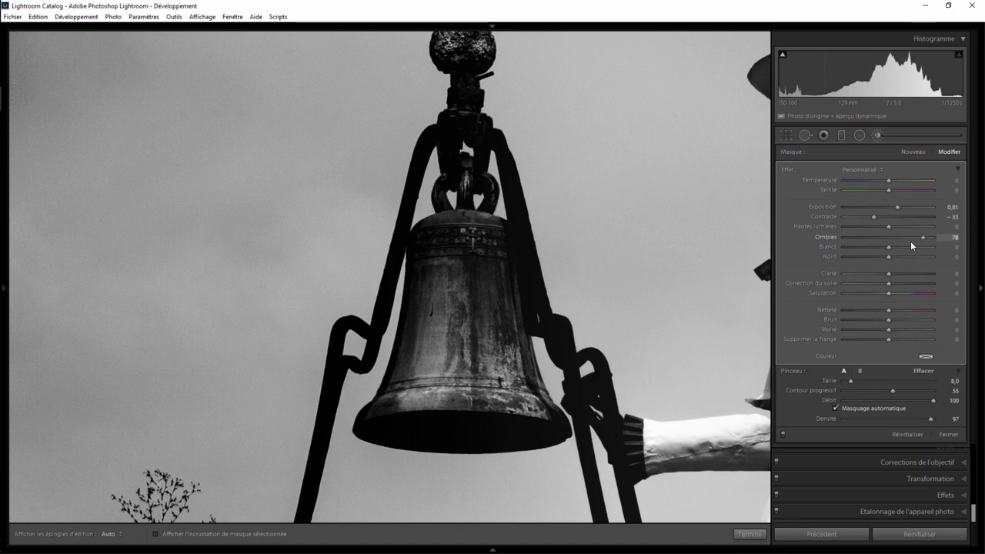
click(751, 533)
click(520, 346)
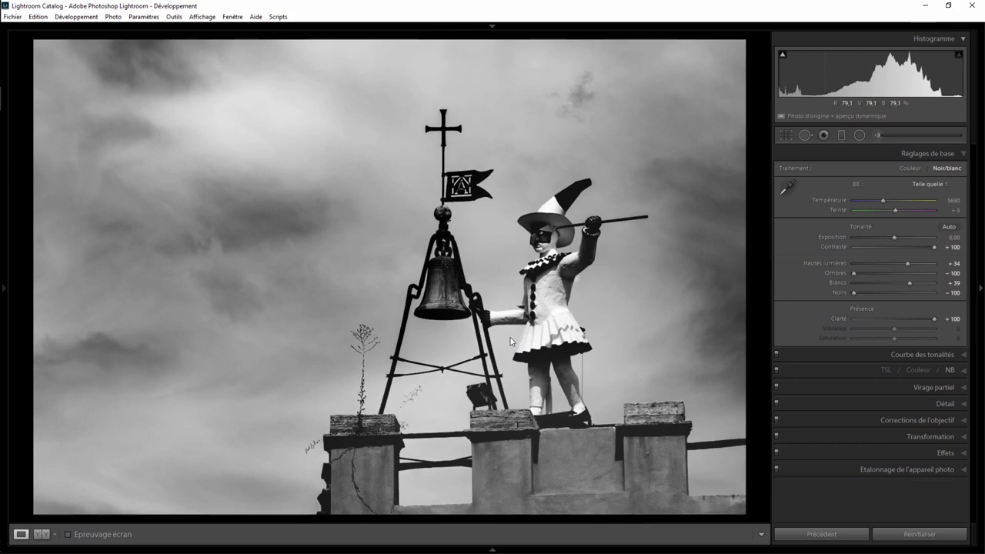
click(487, 313)
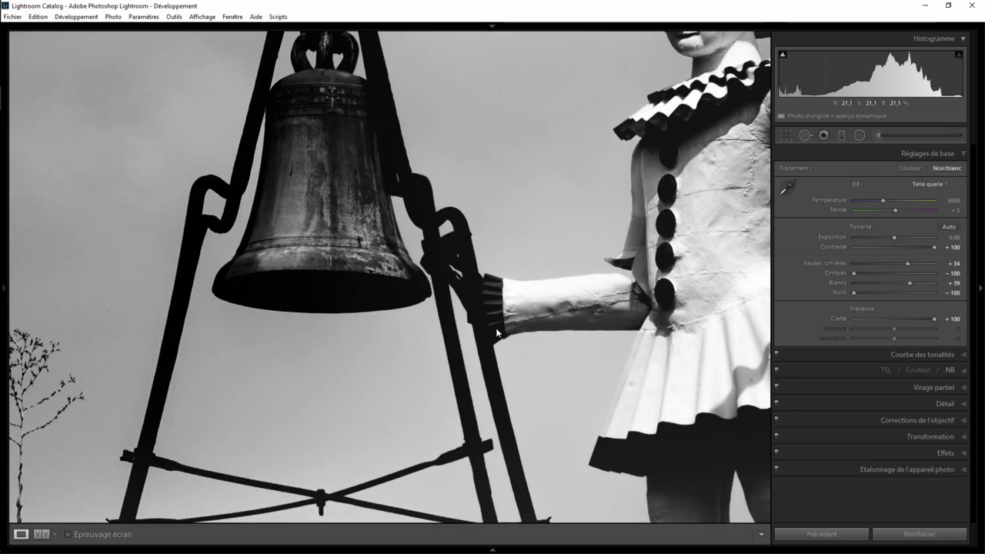
click(679, 126)
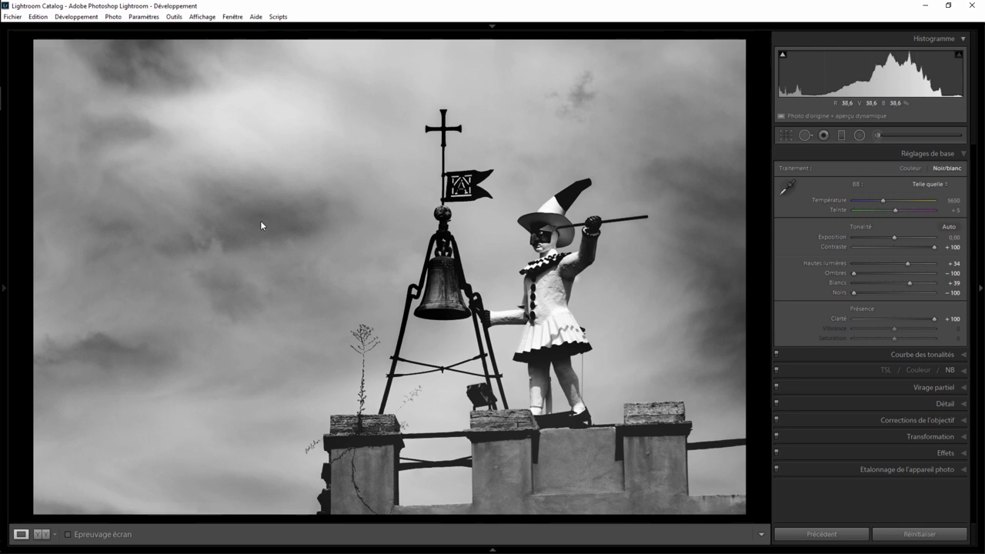
key(backslash)
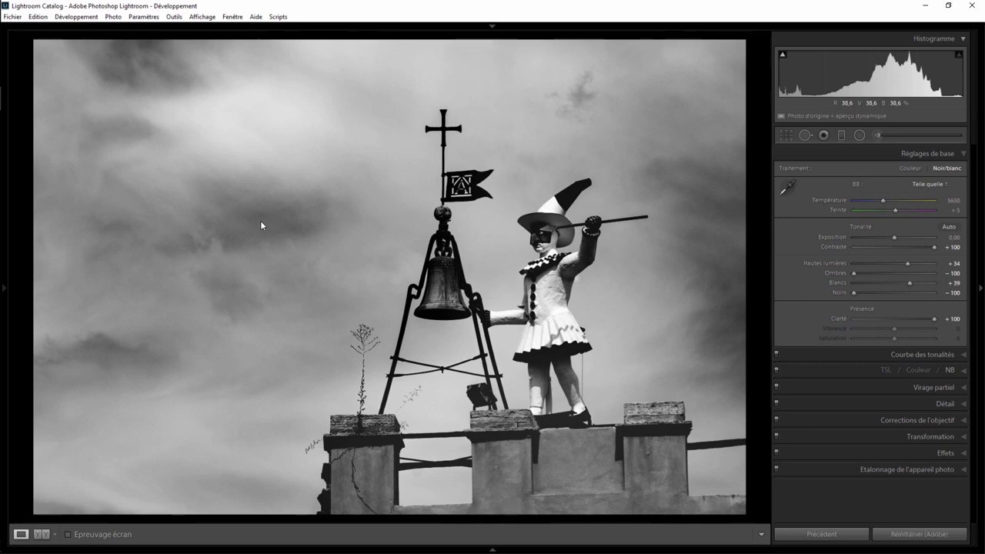
key(backslash)
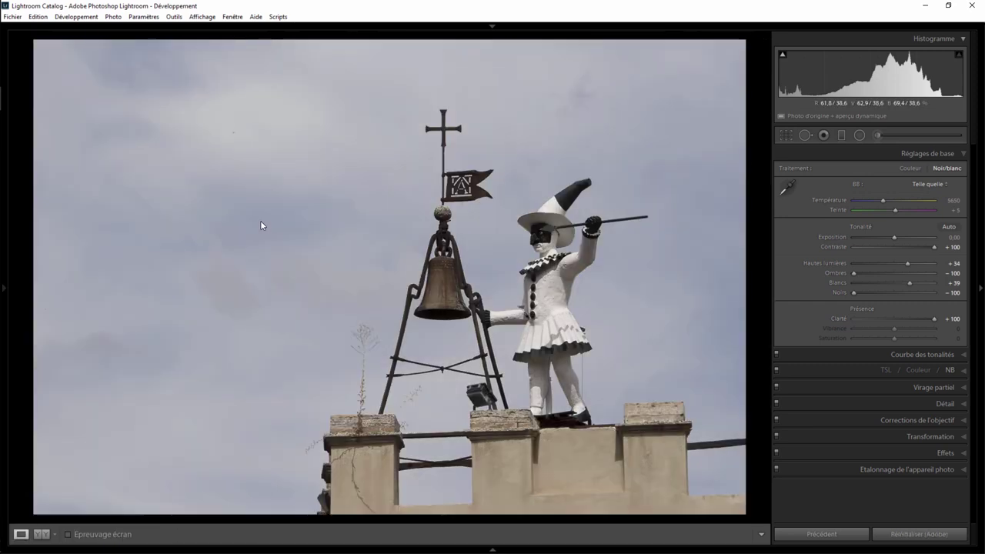
key(backslash)
key(backslash)
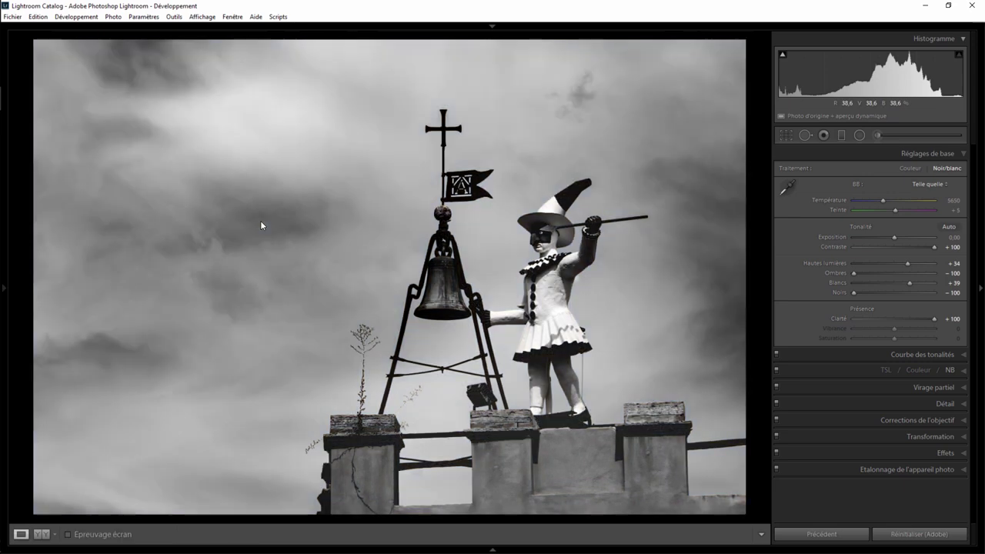
key(backslash)
key(backslash)
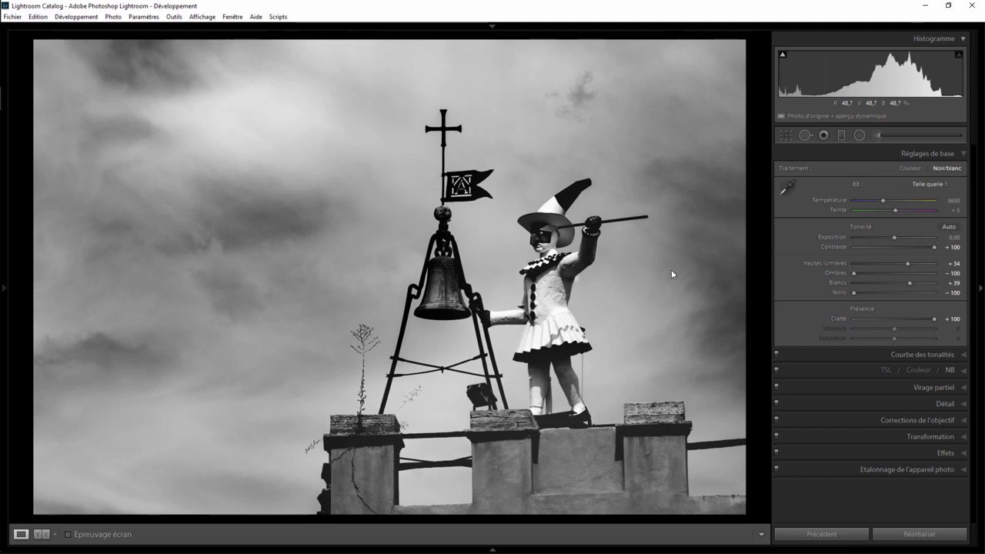
click(601, 342)
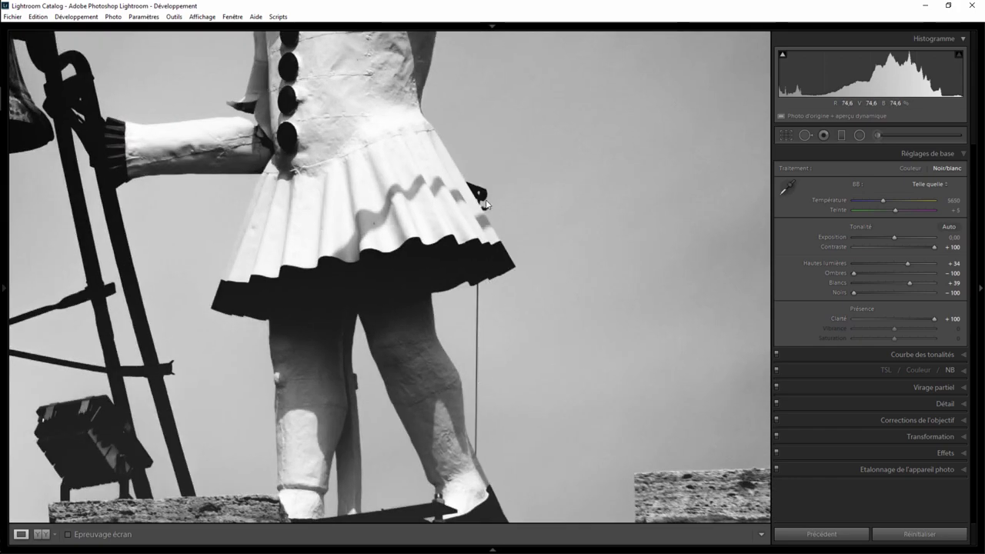
click(431, 246)
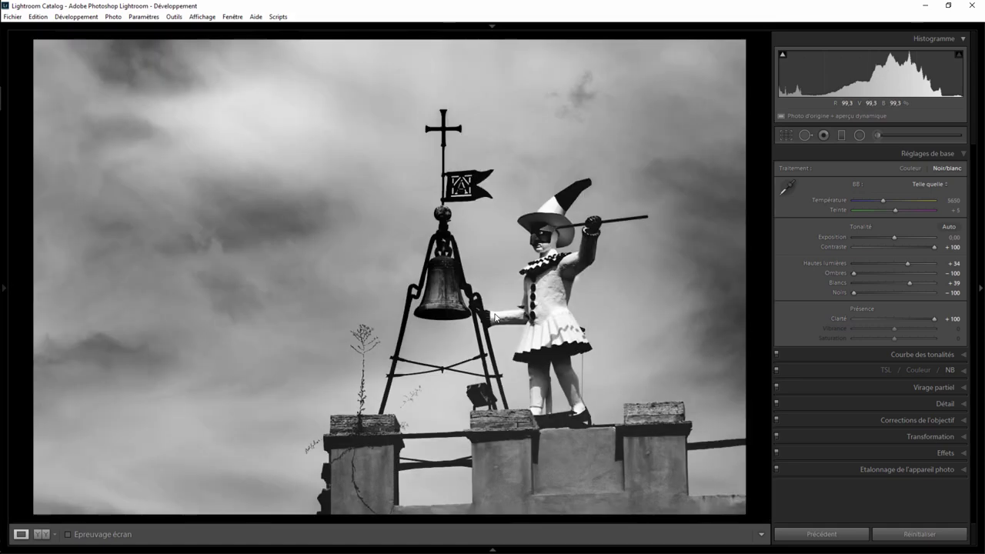
click(574, 284)
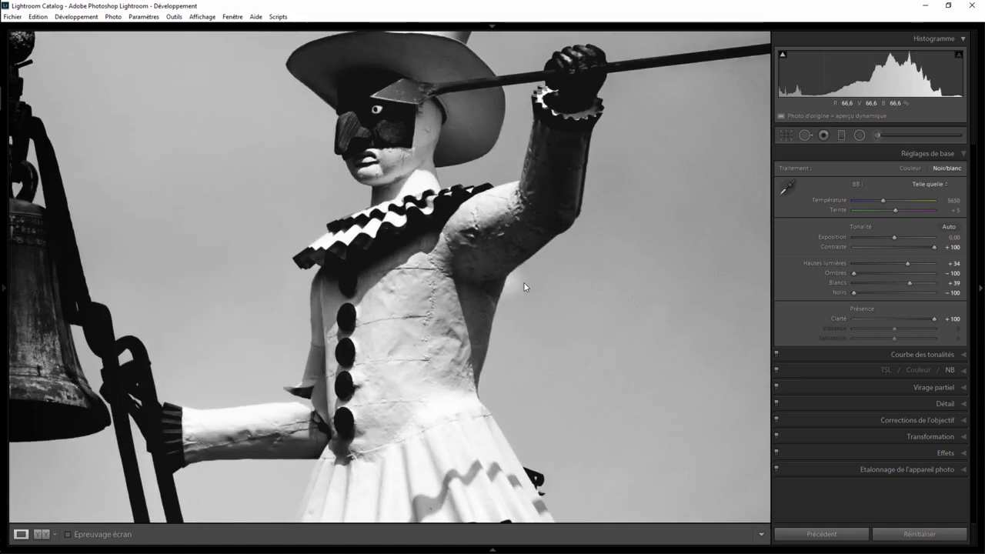
Step: Erase stray areas from the figure's Shadows 98 brush mask, then fit the photo in view
click(873, 133)
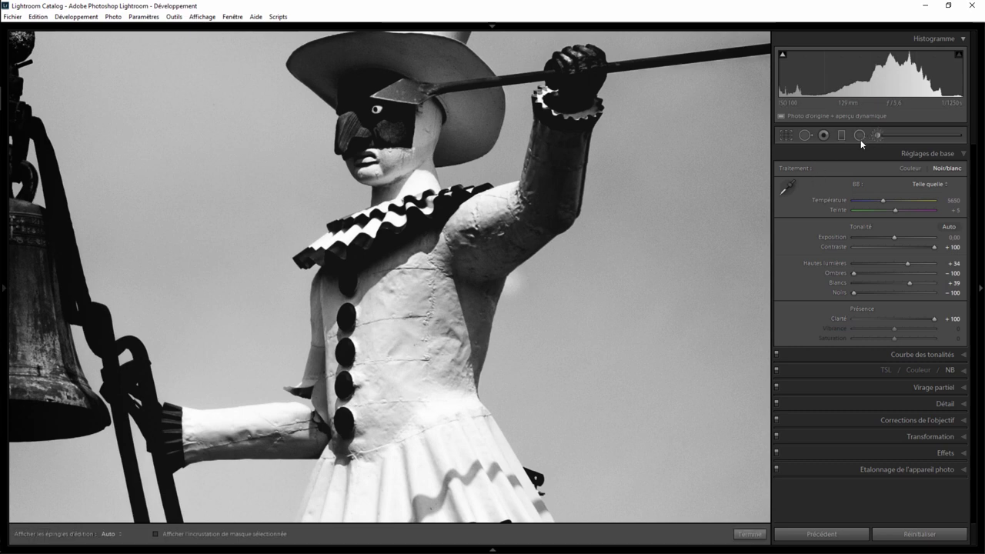
click(566, 137)
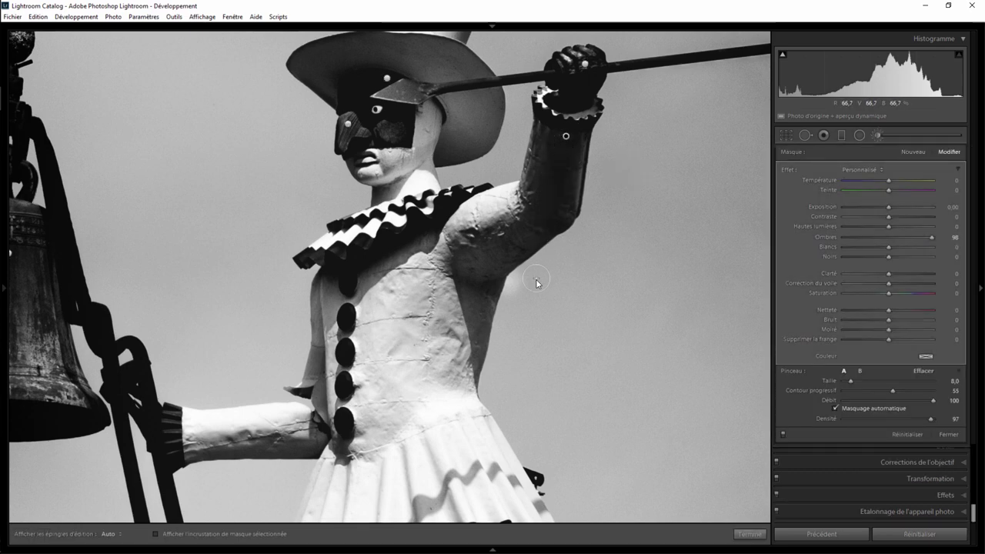
key(alt)
key(h)
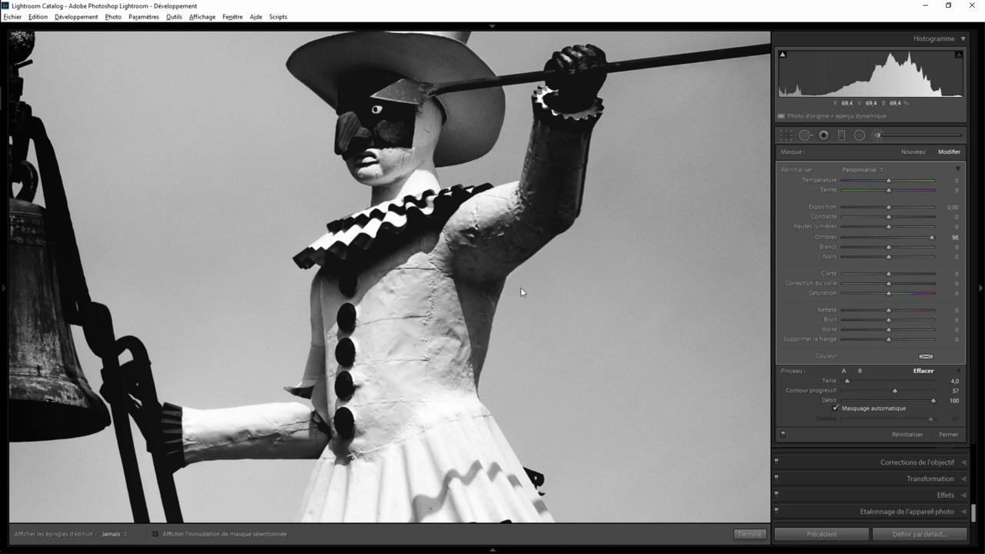
click(745, 533)
click(603, 334)
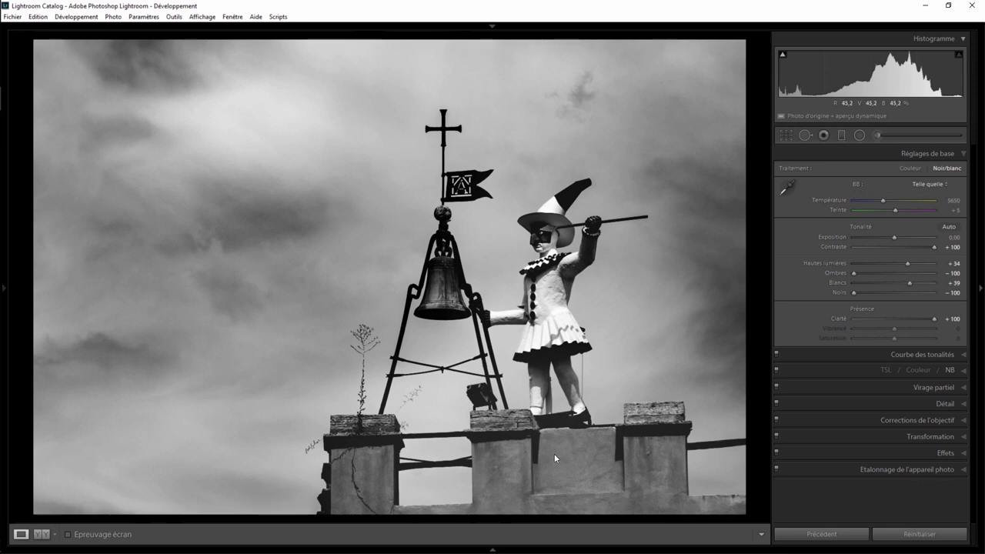
Step: Add an inverted radial filter around the Pierrot figure with Feather 46 and Shadows −34
click(855, 135)
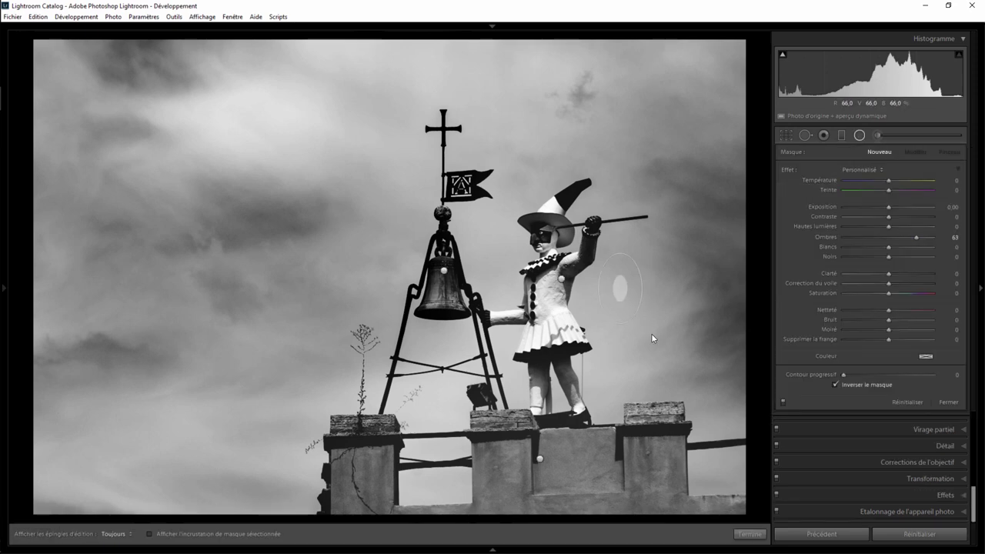
drag(651, 334, 689, 390)
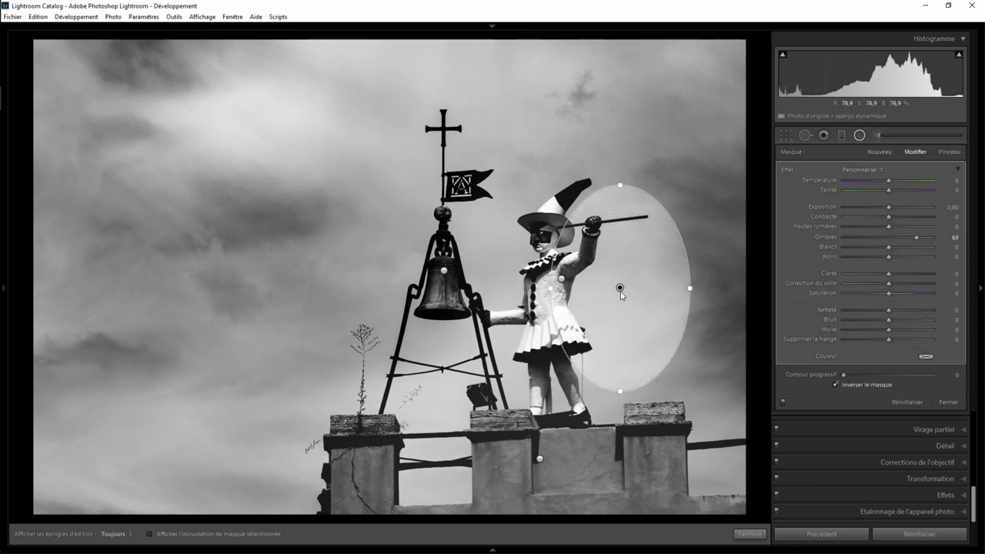
drag(621, 289, 632, 313)
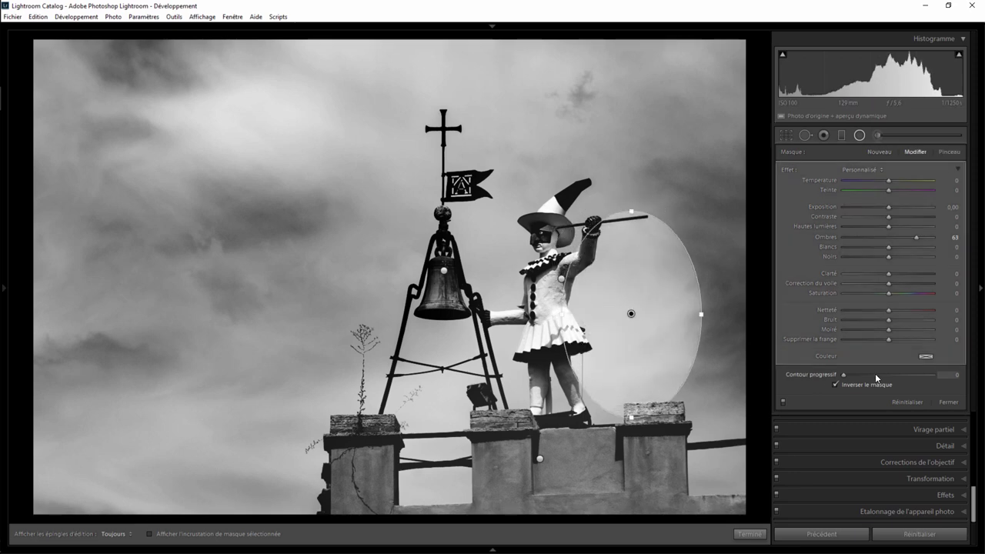
drag(843, 374, 884, 375)
double_click(789, 170)
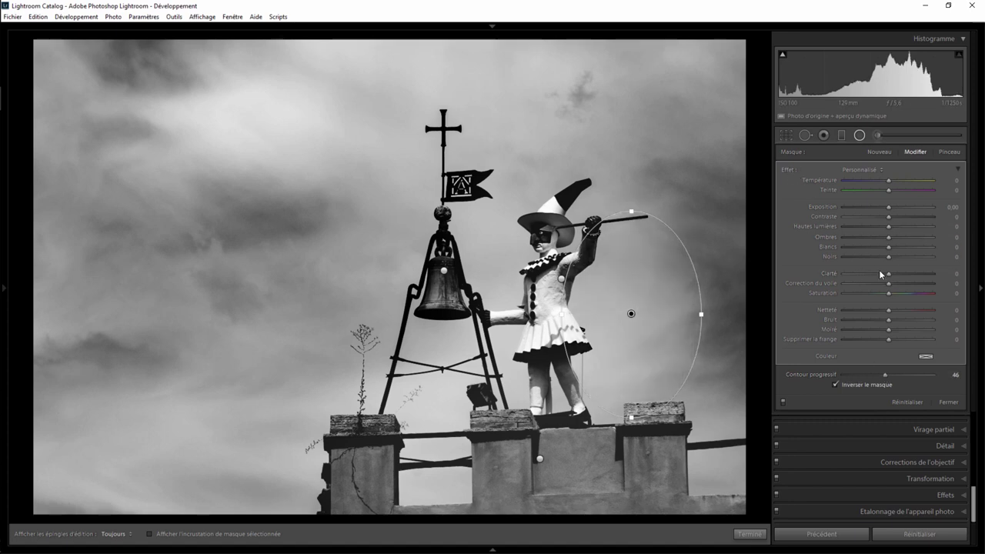
drag(881, 236, 871, 238)
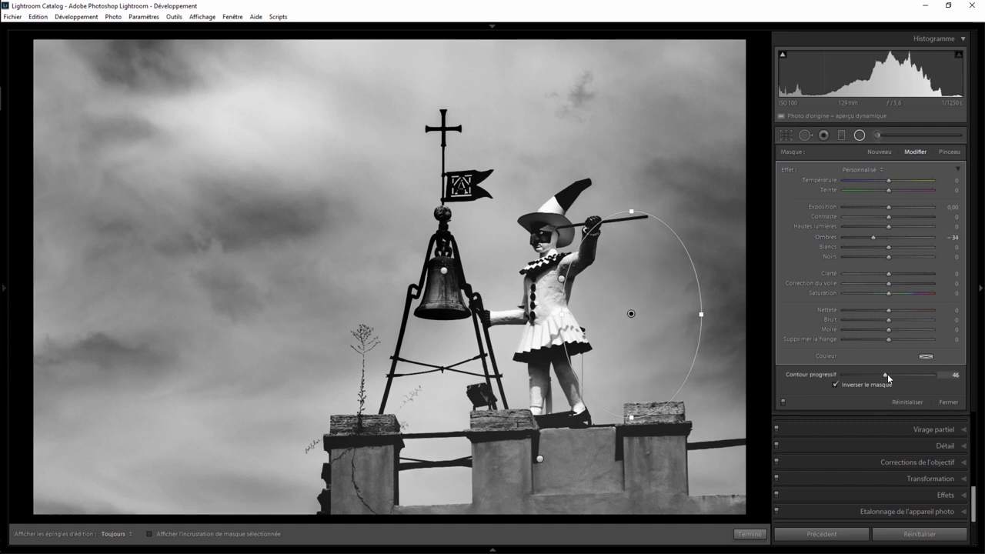
click(750, 533)
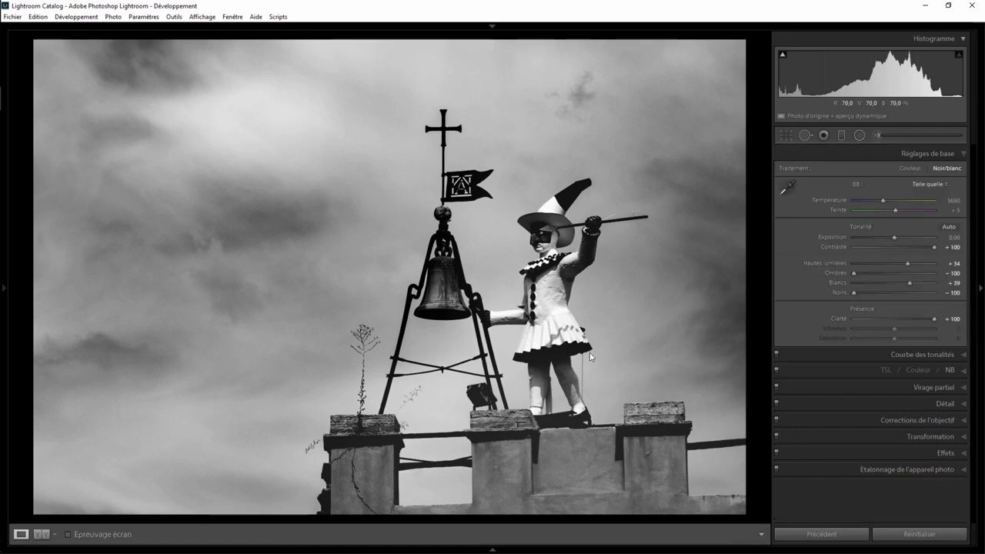